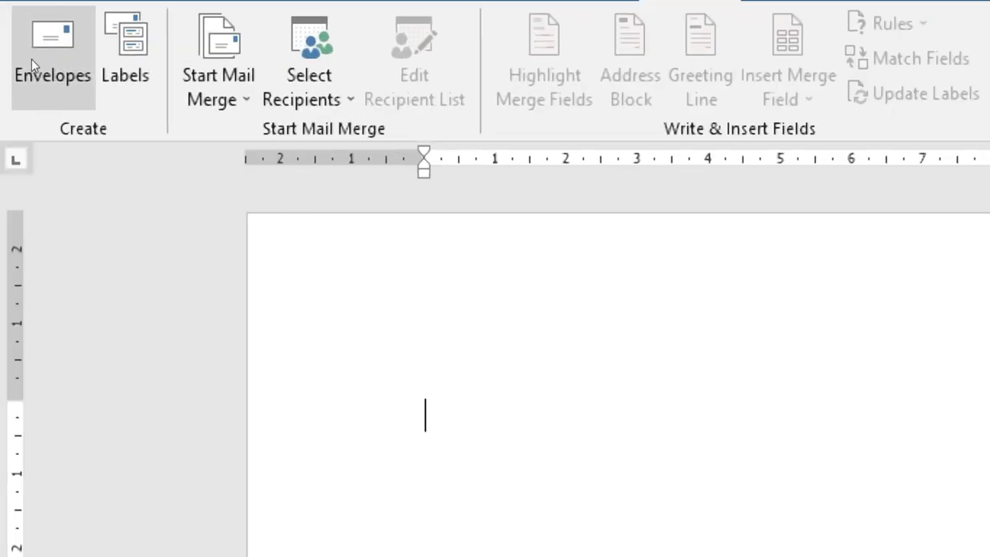
Open the Envelopes and Labels dialog from Mailings and nudge it slightly into position.
{"action": "left_click", "coordinate": [26, 64]}
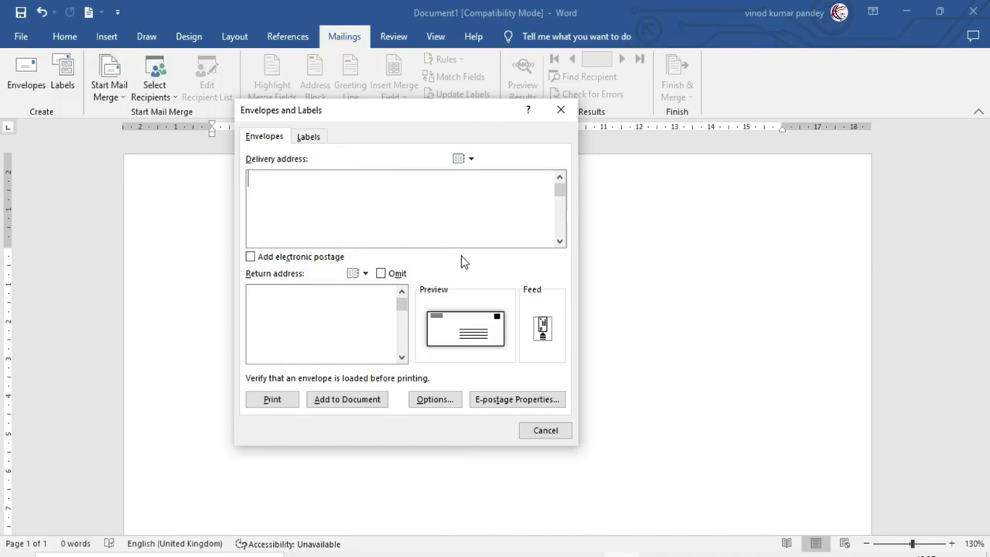
{"action": "left_click_drag", "start_coordinate": [336, 114], "coordinate": [358, 131]}
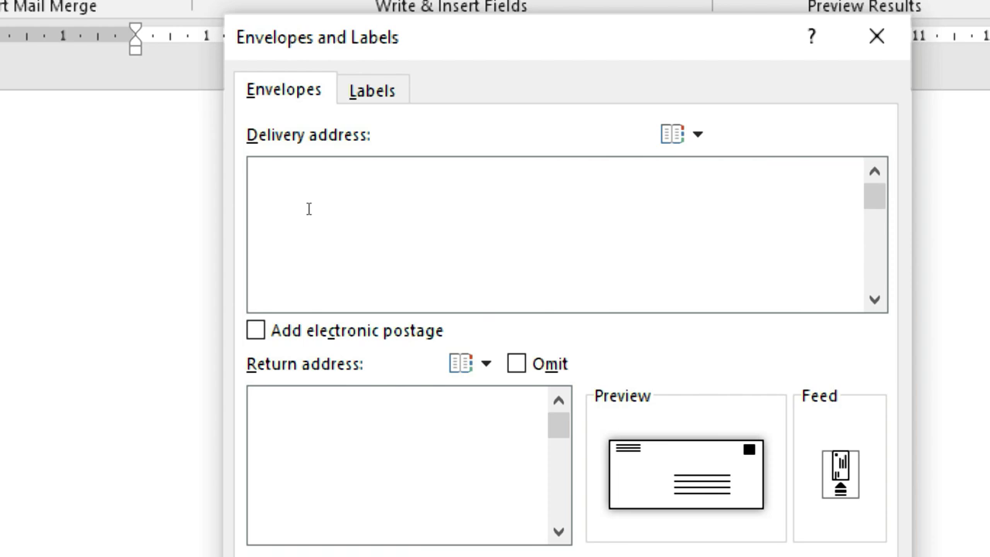
Enter a four-line delivery address and the Excel Infotech return address, and mark the return address Omit.
{"action": "left_click", "coordinate": [312, 212]}
{"action": "left_click", "coordinate": [281, 318]}
{"action": "key", "text": "alt+r"}
{"action": "left_click", "coordinate": [288, 317]}
{"action": "left_click", "coordinate": [289, 203]}
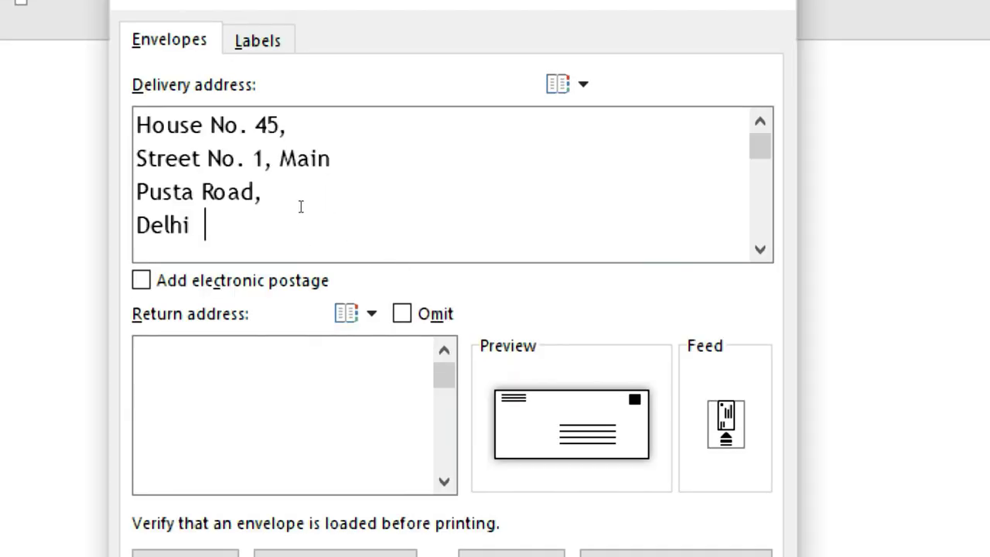
{"action": "left_click", "coordinate": [287, 315]}
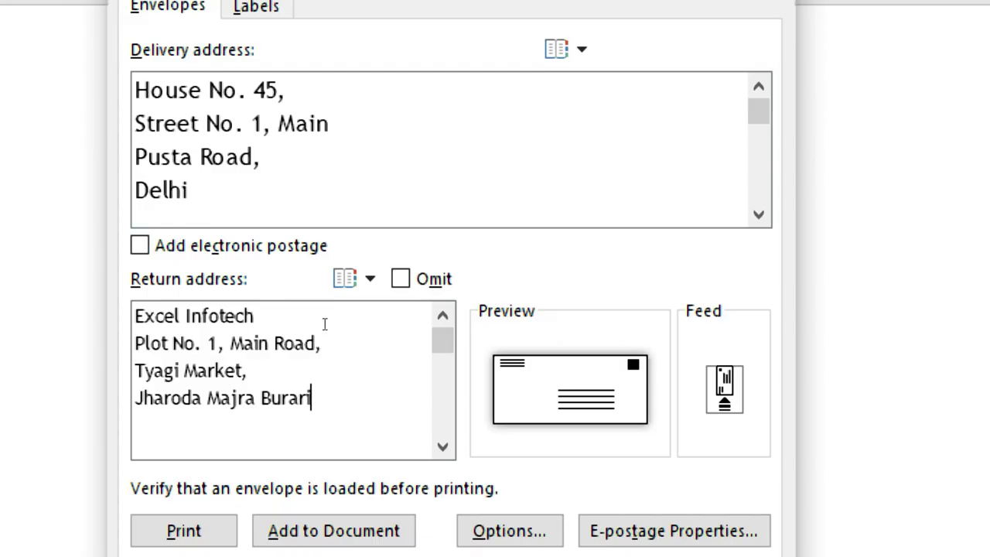
{"action": "left_click", "coordinate": [401, 280]}
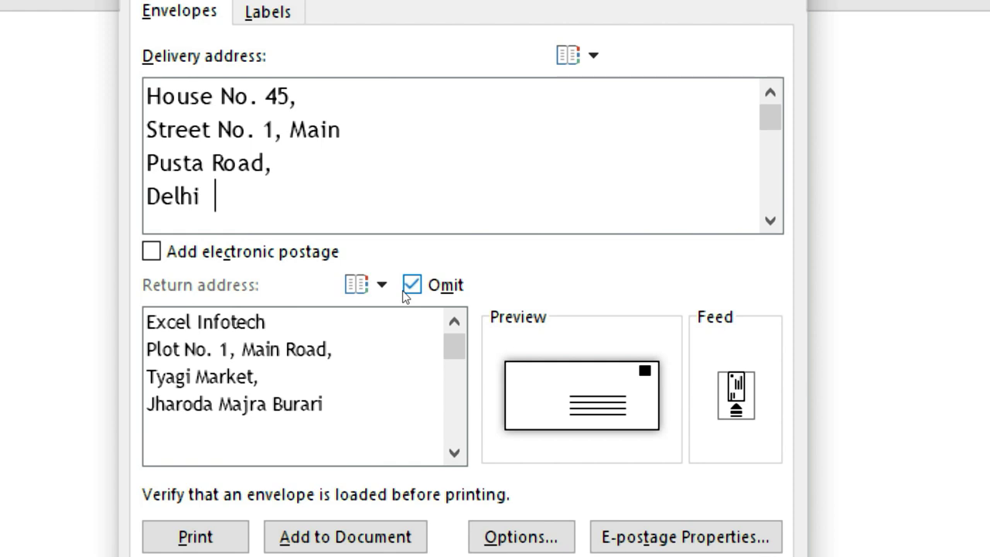
Untick Omit so the Excel Infotech return address prints on the envelope again.
{"action": "left_click", "coordinate": [406, 289]}
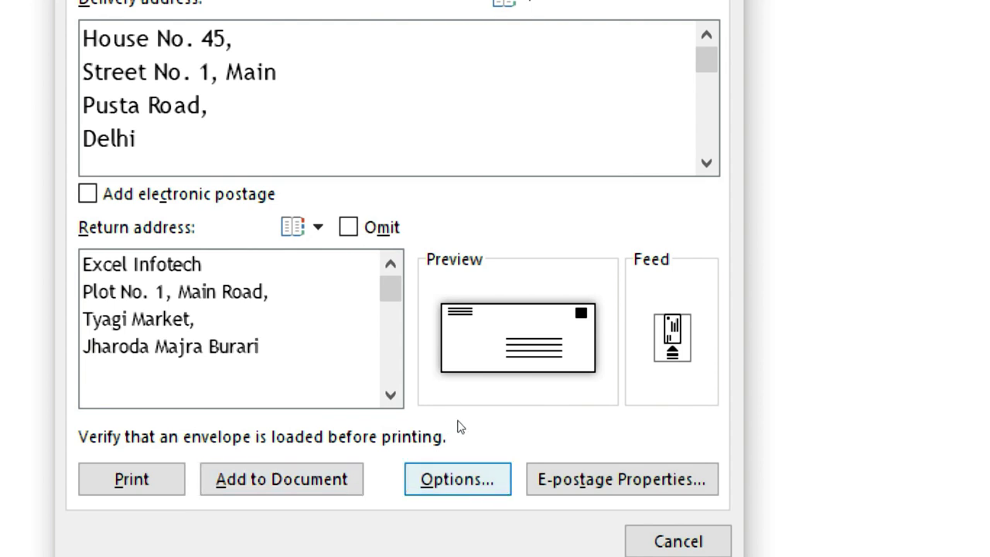
In envelope Options, try other feed methods, restore the recommended one, and show envelope size settings.
{"action": "left_click", "coordinate": [456, 475]}
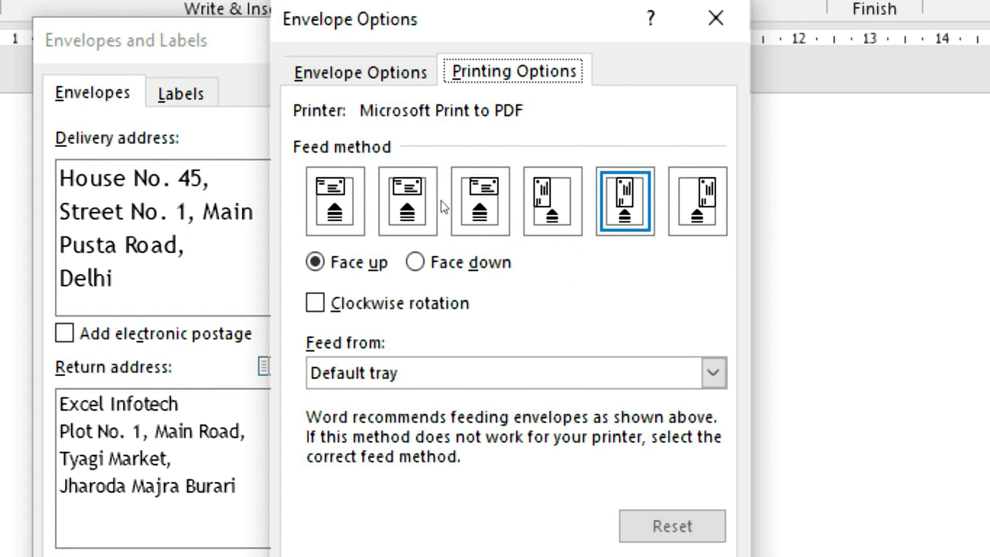
{"action": "left_click", "coordinate": [562, 222]}
{"action": "left_click", "coordinate": [504, 211]}
{"action": "key", "text": "Left"}
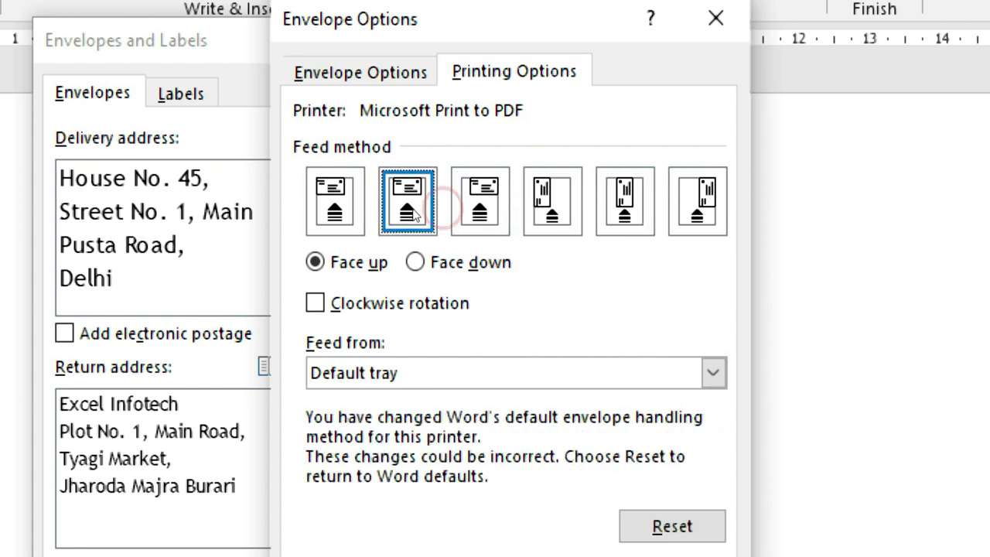
{"action": "key", "text": "Left"}
{"action": "key", "text": "Right"}
{"action": "key", "text": "Right"}
{"action": "key", "text": "Right"}
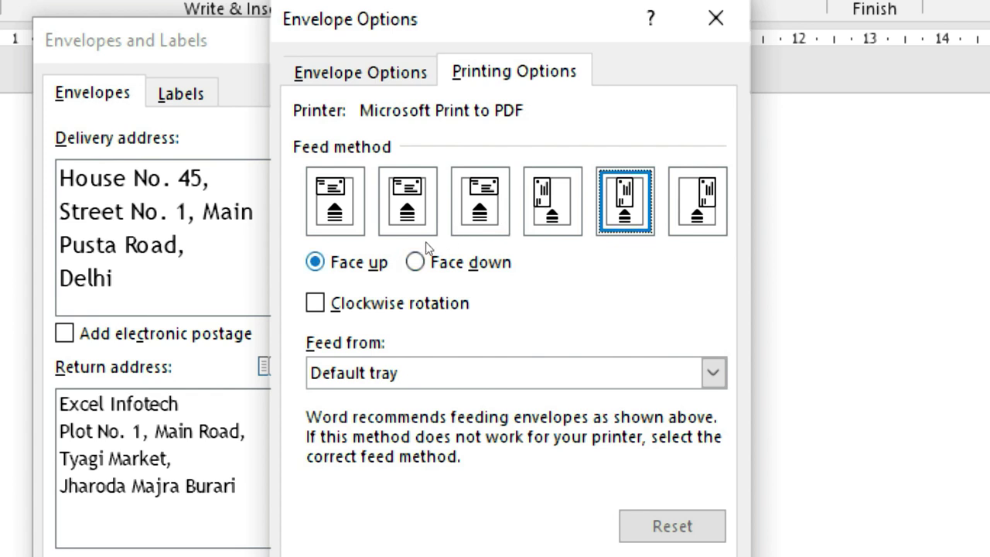
{"action": "key", "text": "shift+Tab"}
{"action": "key", "text": "Left"}
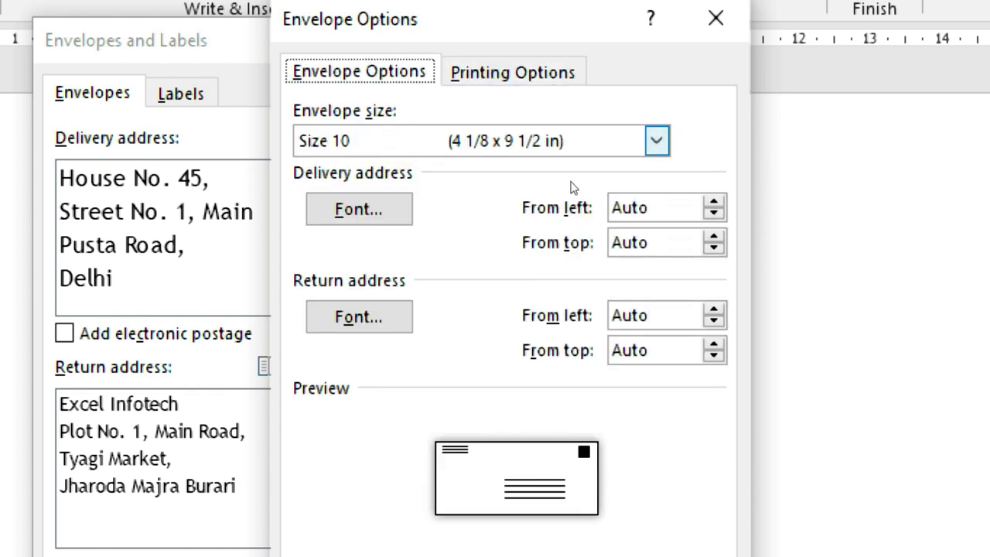
Choose Size 12 (4 3/4 x 11 in) as the envelope size and bring up the delivery address font.
{"action": "key", "text": "Tab"}
{"action": "key", "text": "alt+Down"}
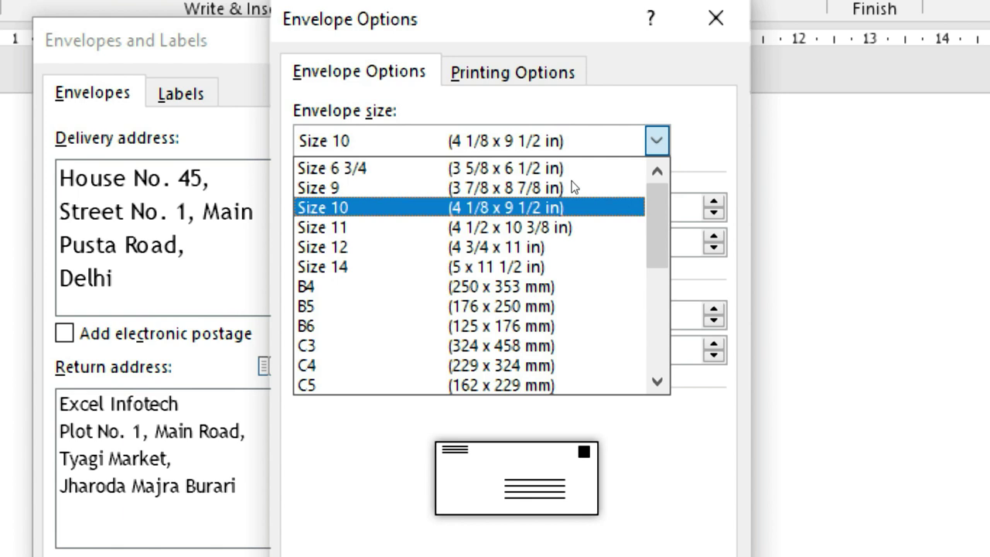
{"action": "left_click", "coordinate": [415, 236]}
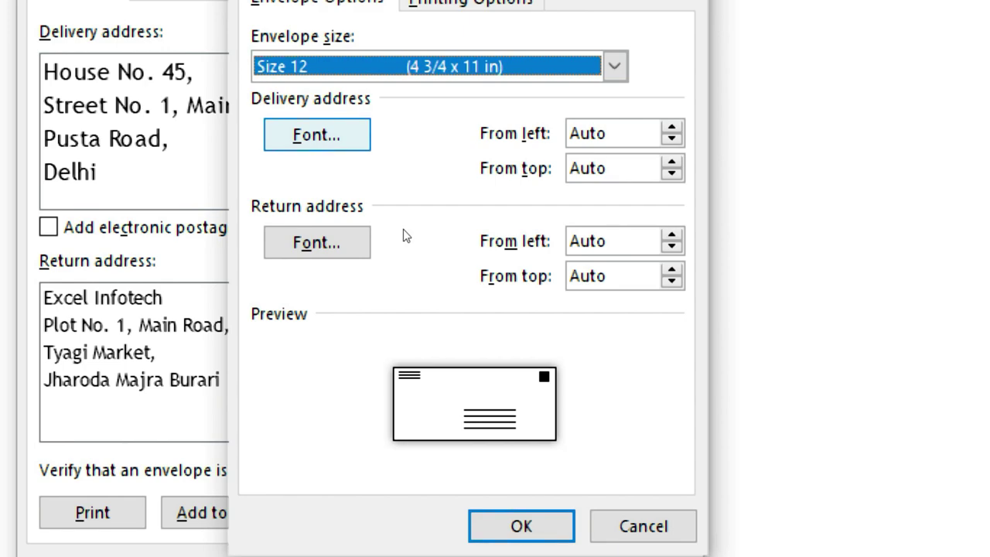
{"action": "key", "text": "Return"}
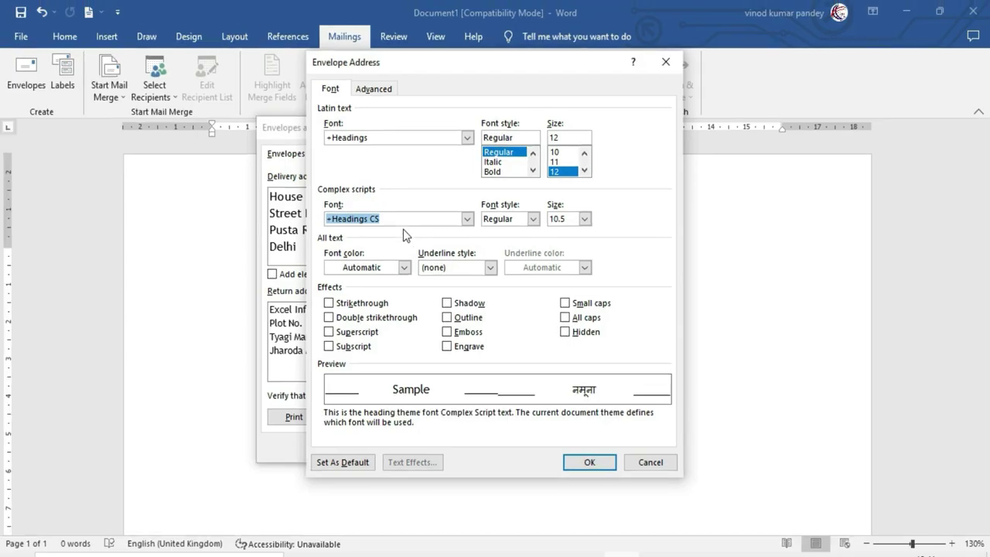
Look over the delivery address font's Advanced character spacing, then cancel without changes.
{"action": "left_click_drag", "start_coordinate": [423, 68], "coordinate": [387, 97]}
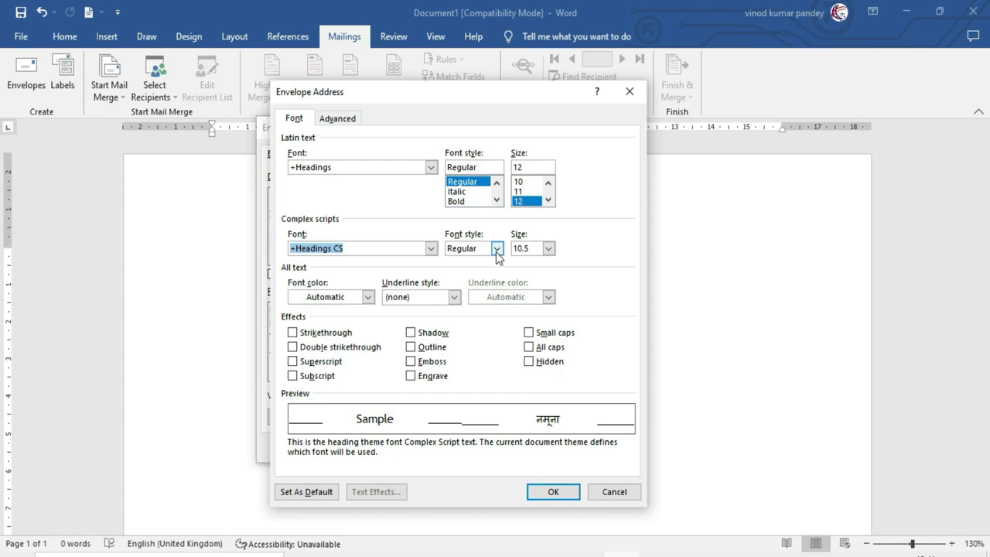
{"action": "left_click", "coordinate": [346, 125]}
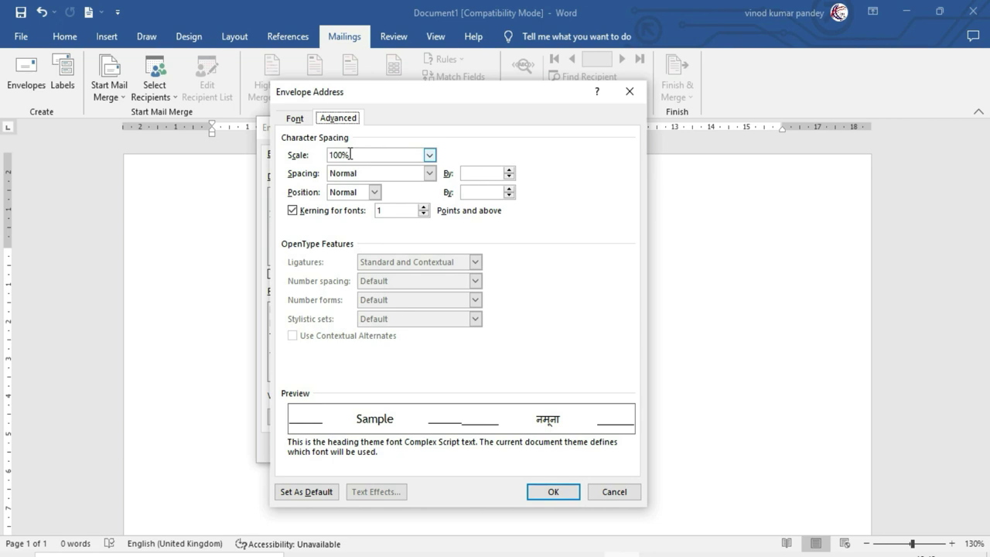
{"action": "left_click", "coordinate": [616, 492]}
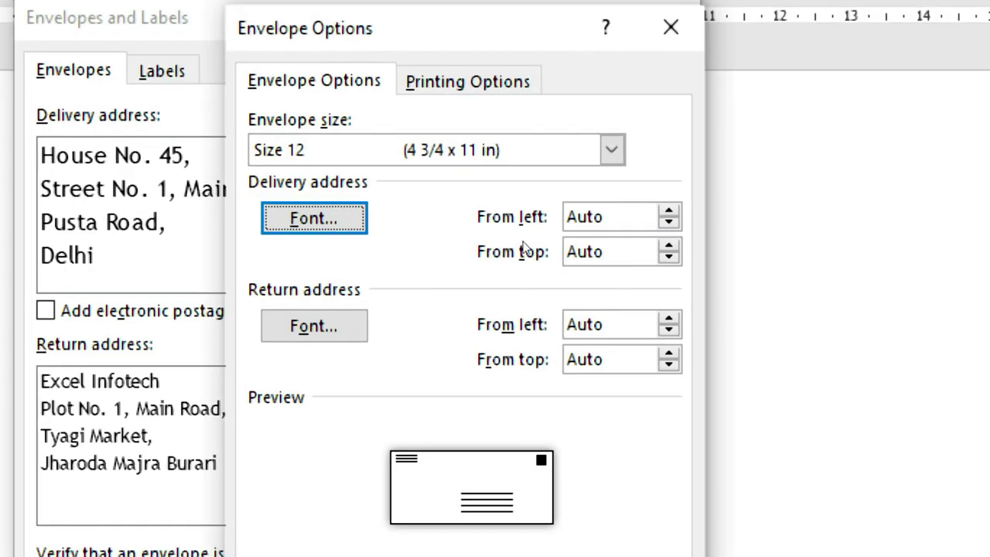
Try a larger From left offset, then revert to Size 10 (4 1/8 x 9 1/2 in) and confirm.
{"action": "key", "text": "Tab"}
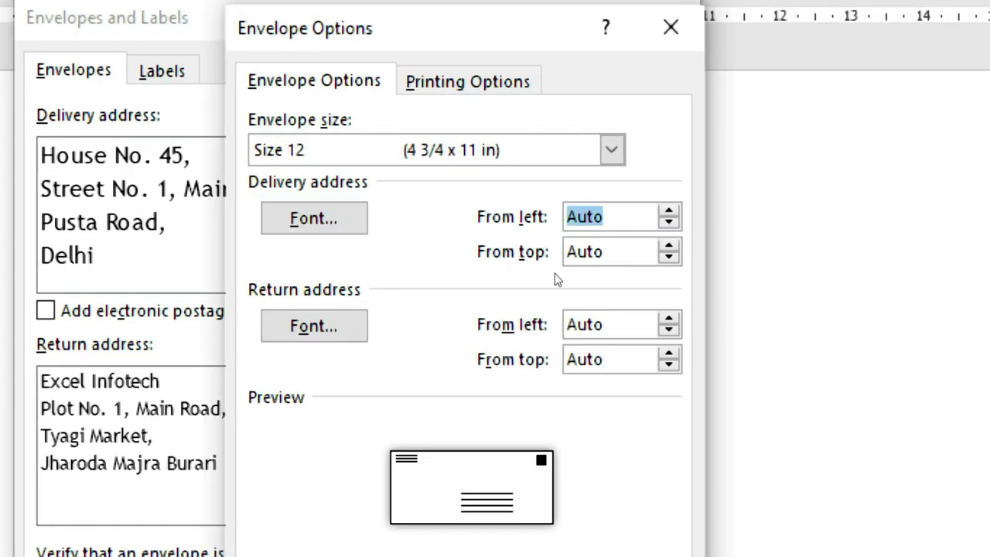
{"action": "key", "text": "Up"}
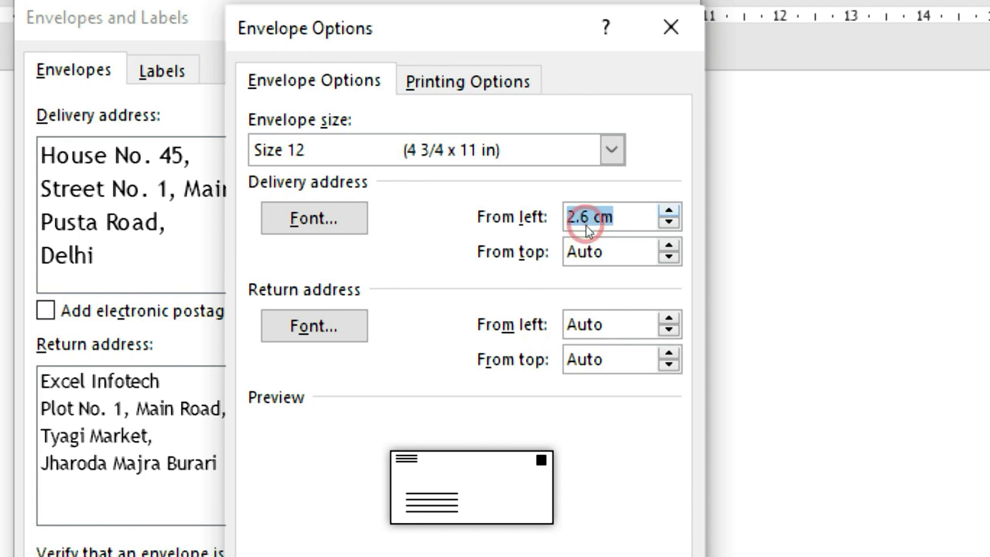
{"action": "key", "text": "Up"}
{"action": "key", "text": "Up"}
{"action": "key", "text": "Down"}
{"action": "key", "text": "Down"}
{"action": "key", "text": "Down"}
{"action": "key", "text": "Down"}
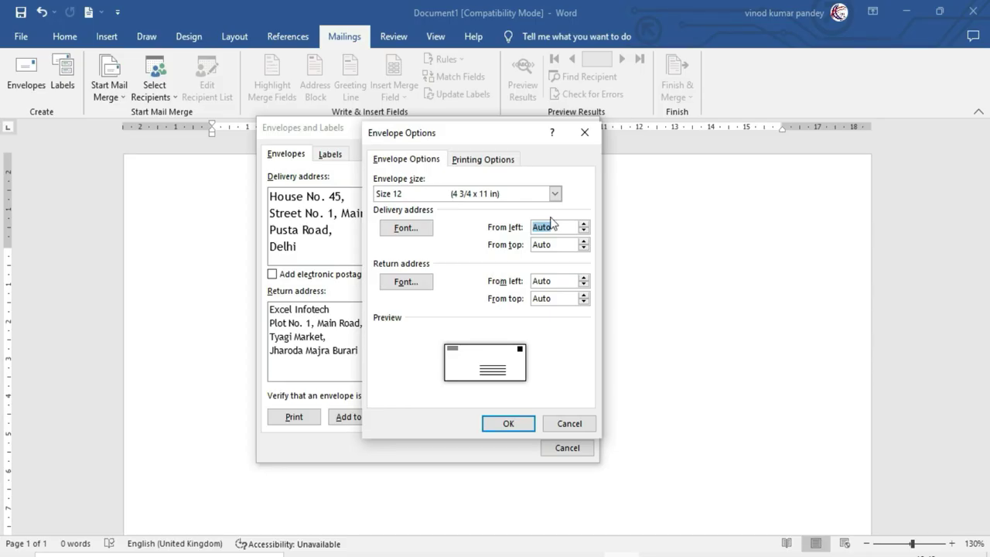
{"action": "left_click", "coordinate": [554, 193]}
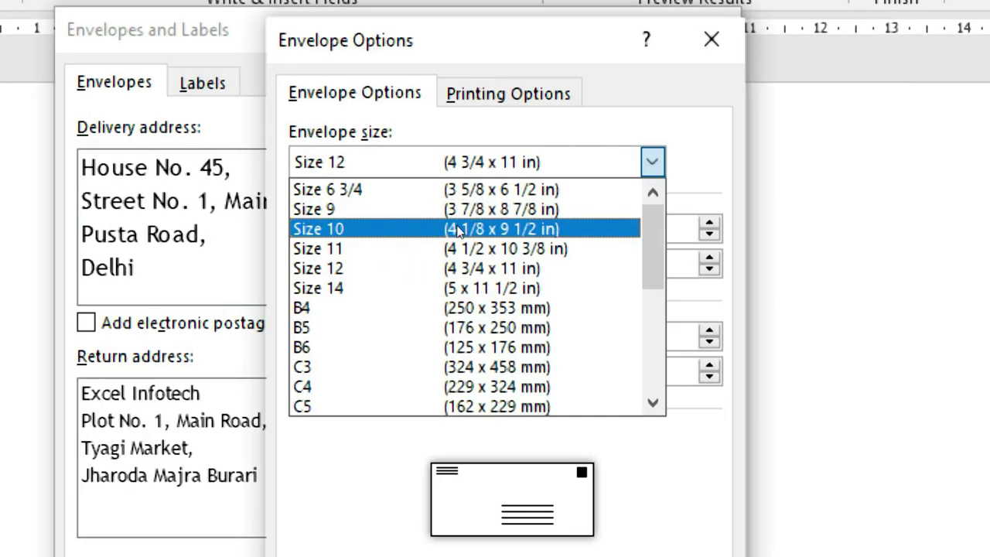
{"action": "left_click", "coordinate": [458, 229]}
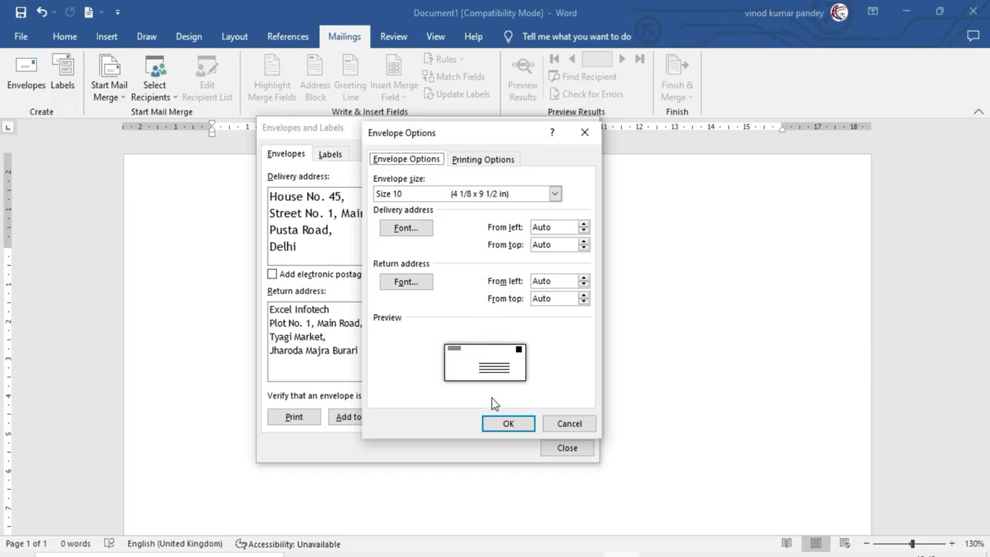
{"action": "left_click", "coordinate": [507, 423]}
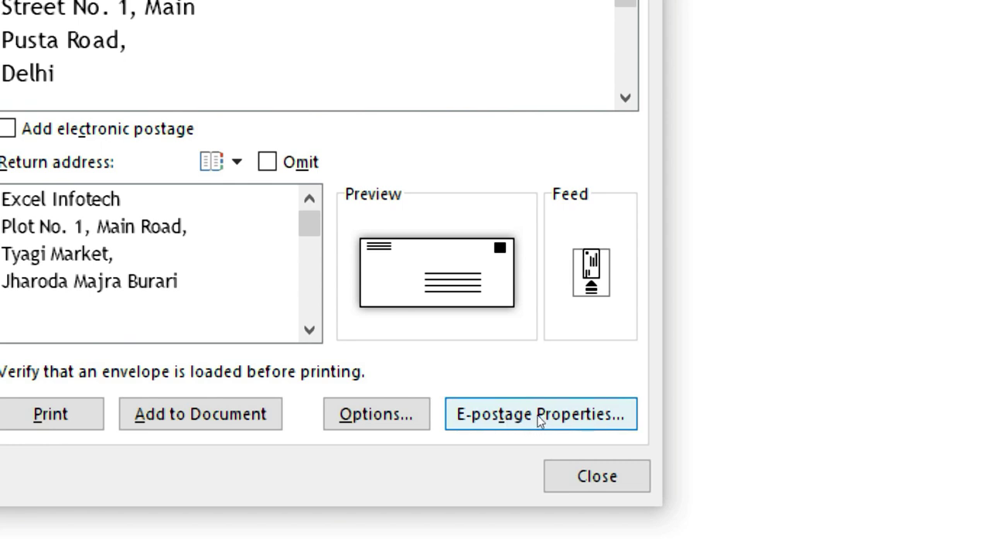
{"action": "left_click", "coordinate": [539, 421]}
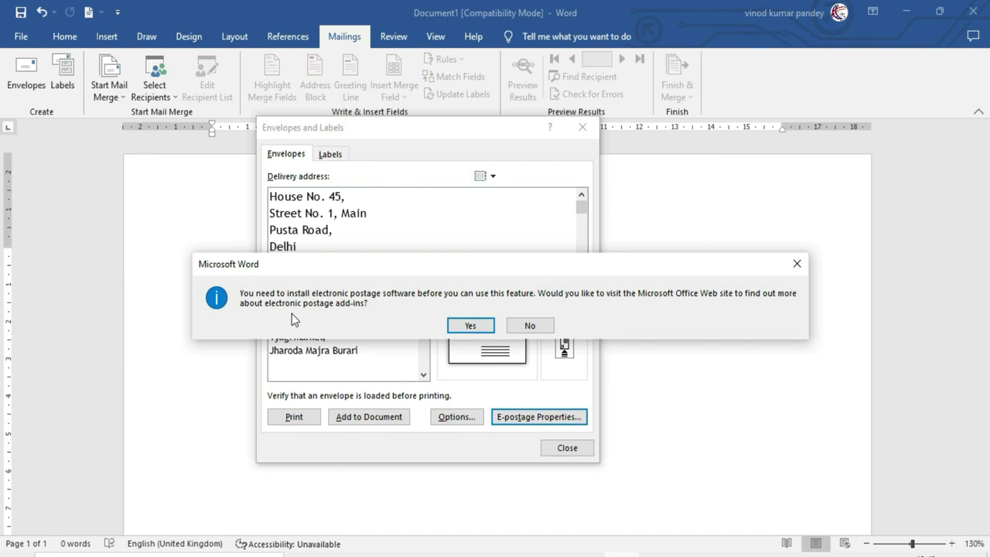
{"action": "key", "text": "Escape"}
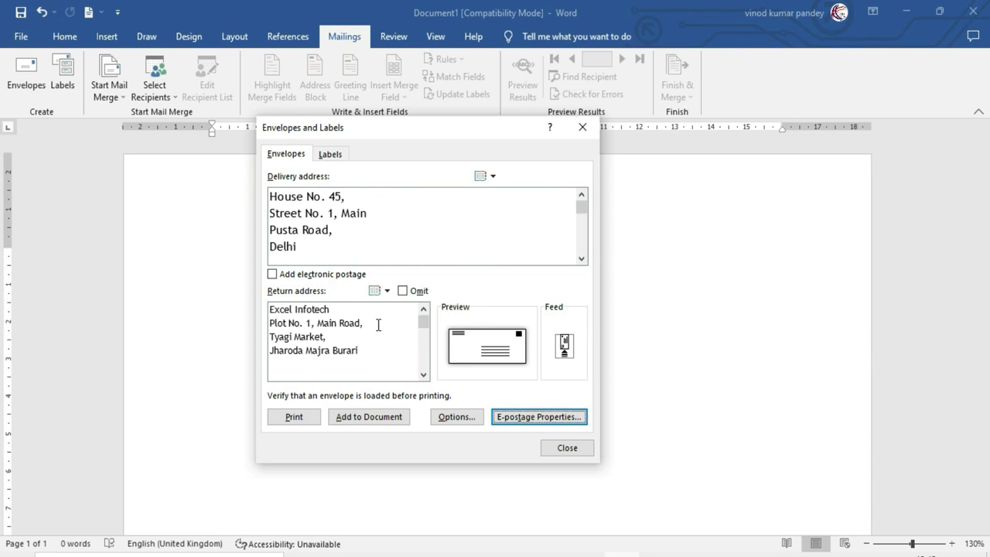
Add the envelope to the document, saving Excel Infotech as the default return address.
{"action": "left_click", "coordinate": [378, 426]}
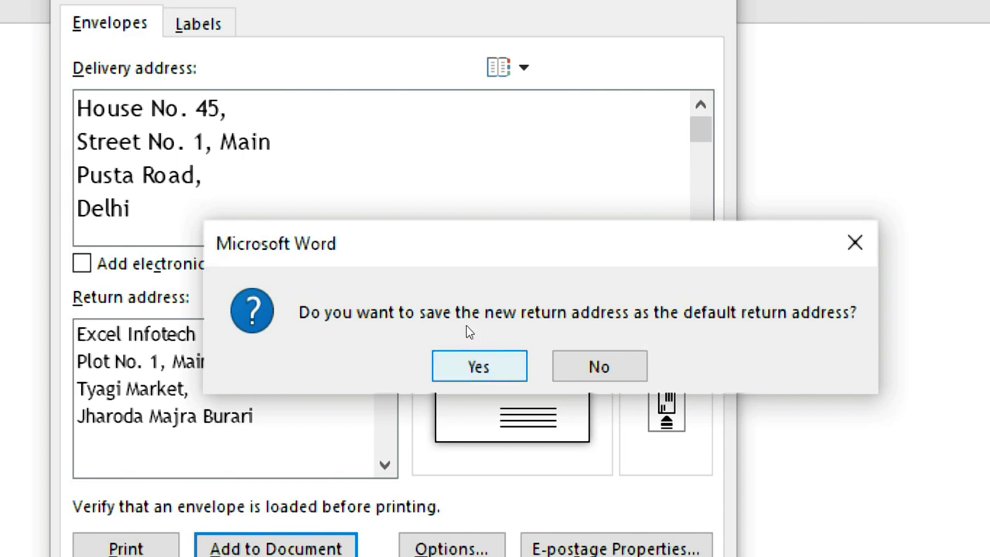
{"action": "key", "text": "Return"}
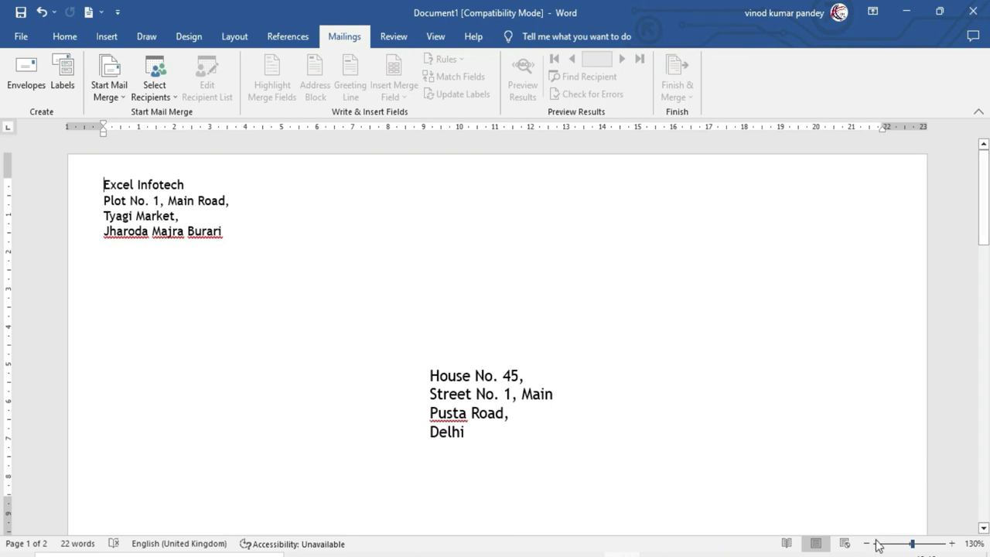
Zoom out over the envelope page, then undo the envelope insertion to leave a blank page.
{"action": "left_click", "coordinate": [865, 544]}
{"action": "left_click", "coordinate": [866, 544]}
{"action": "left_click", "coordinate": [866, 543]}
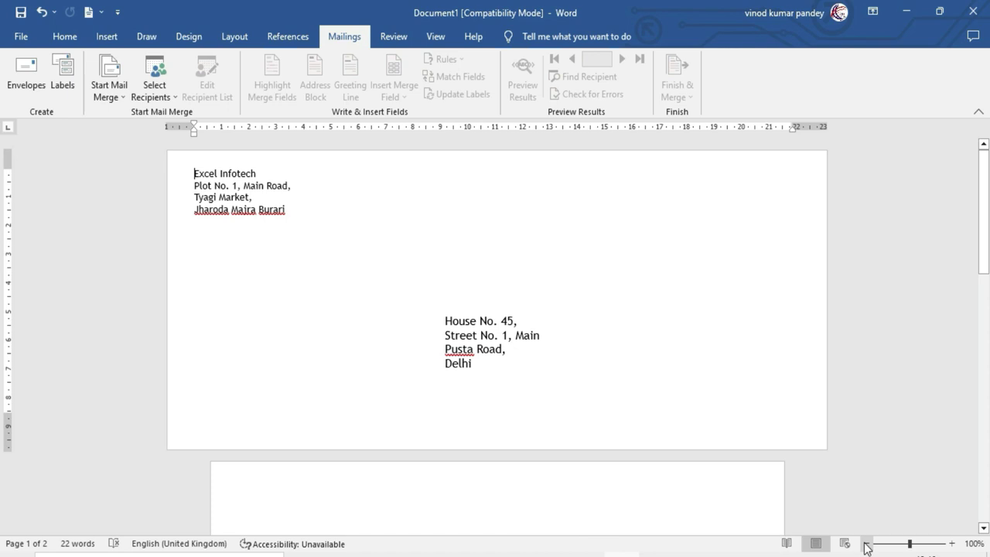
{"action": "key", "text": "Down"}
{"action": "key", "text": "Down"}
{"action": "key", "text": "End"}
{"action": "left_click", "coordinate": [480, 347]}
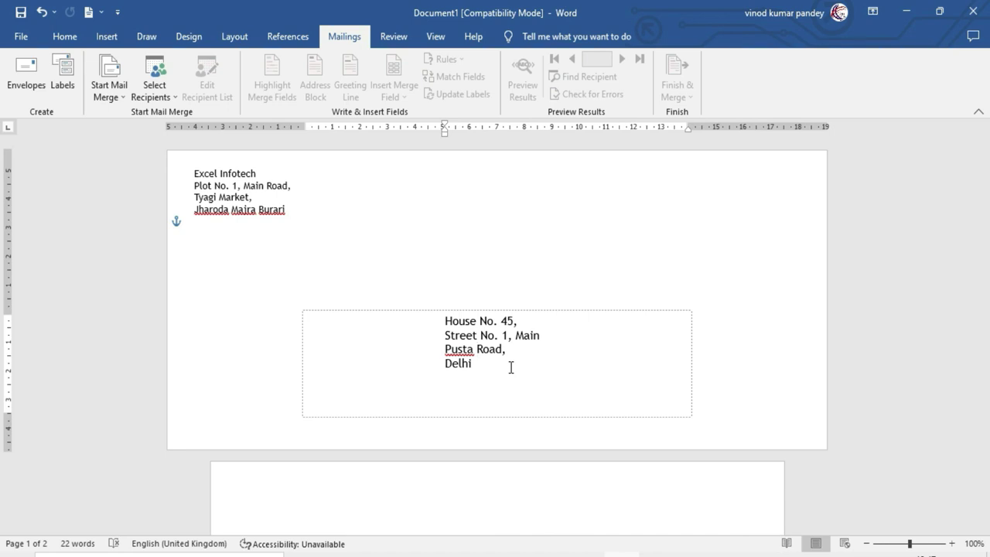
{"action": "key", "text": "ctrl+z"}
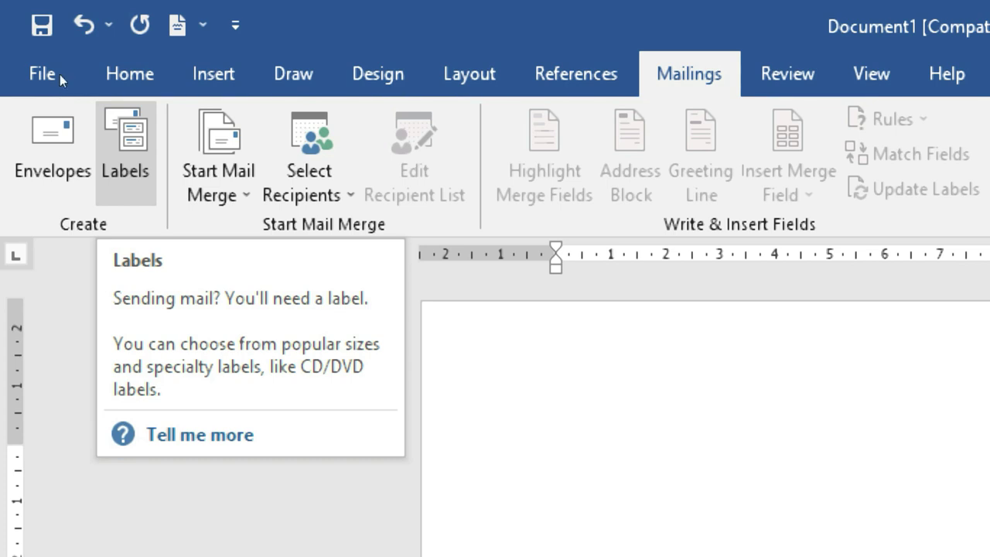
Open the Labels tab of Envelopes and Labels, moving the dialog right and checking the envelope settings.
{"action": "left_click", "coordinate": [59, 74]}
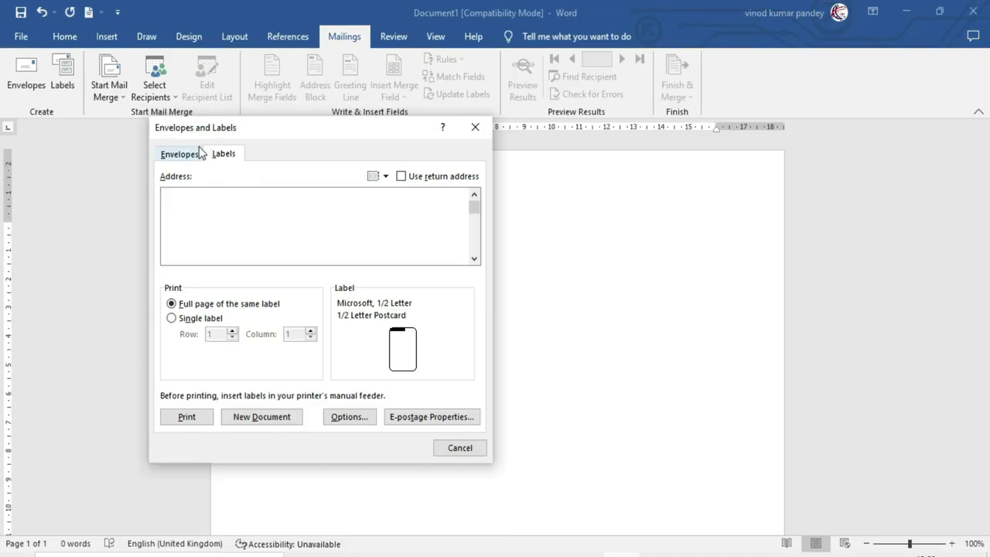
{"action": "left_click_drag", "start_coordinate": [207, 134], "coordinate": [340, 153]}
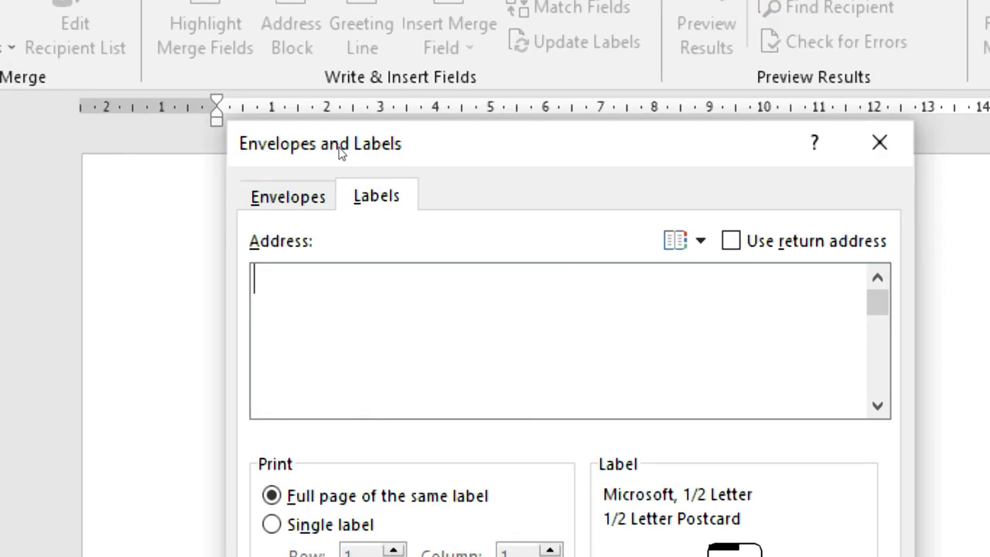
{"action": "left_click", "coordinate": [325, 163]}
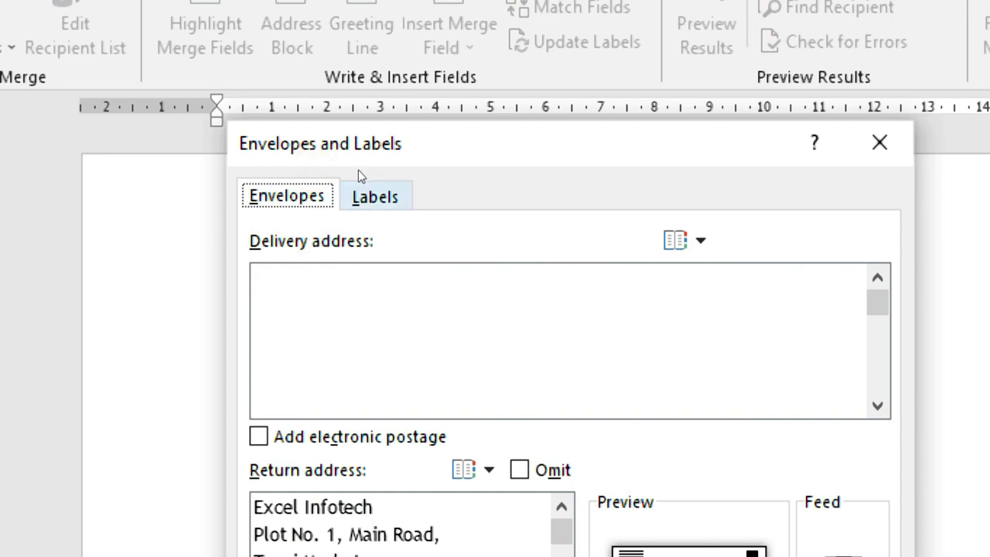
{"action": "left_click", "coordinate": [368, 190]}
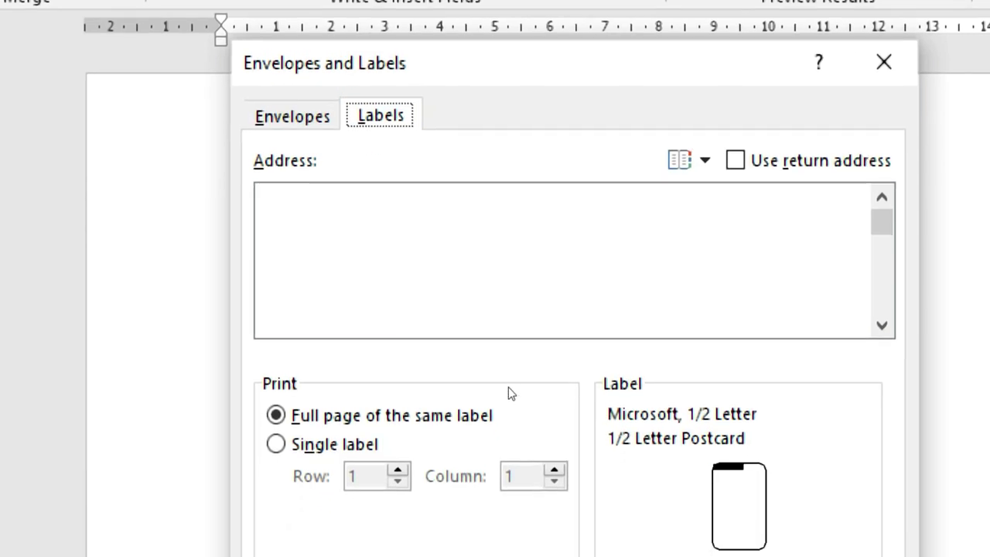
Fill the label with the Excel Infotech return address and keep a full page of the same label.
{"action": "left_click", "coordinate": [326, 220]}
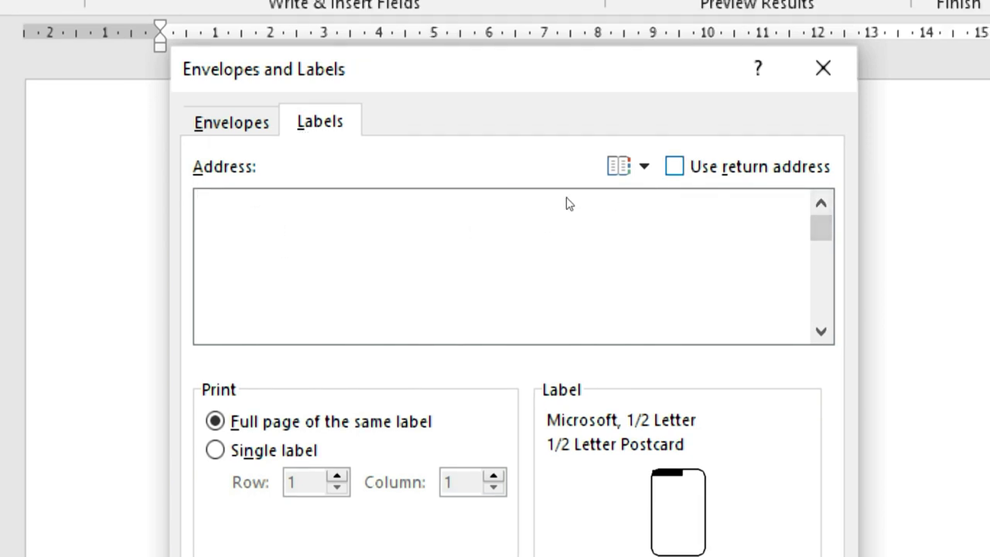
{"action": "key", "text": "alt+r"}
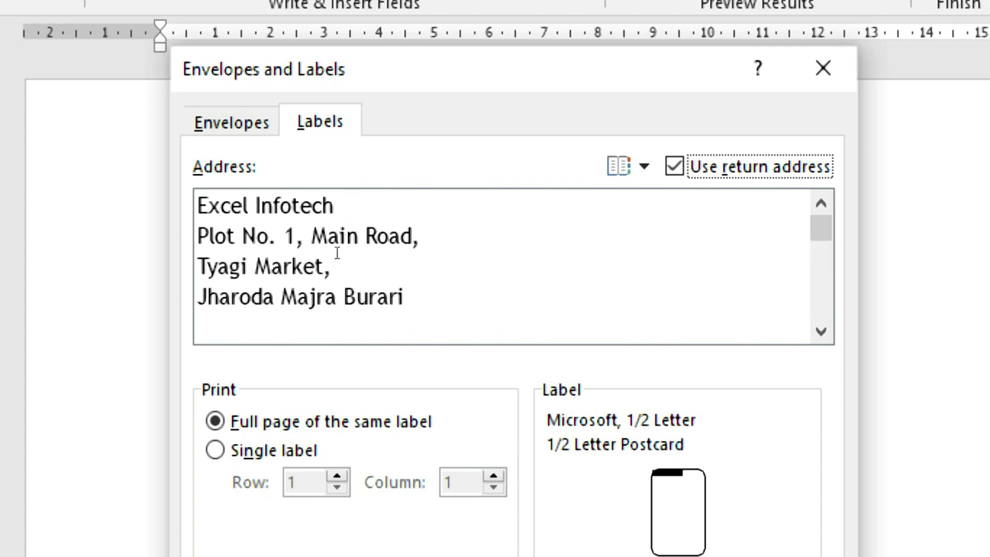
{"action": "key", "text": "space"}
{"action": "left_click", "coordinate": [313, 212]}
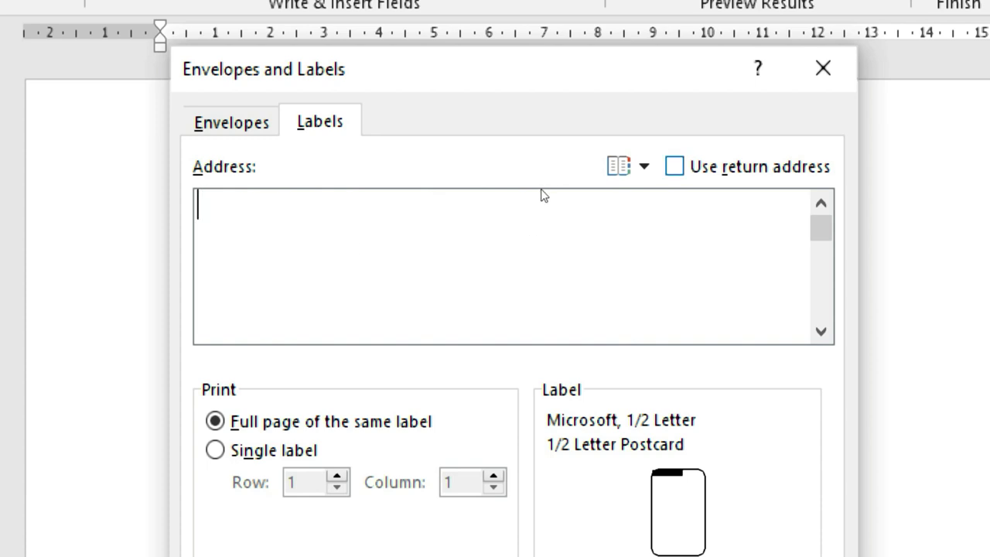
{"action": "key", "text": "alt+r"}
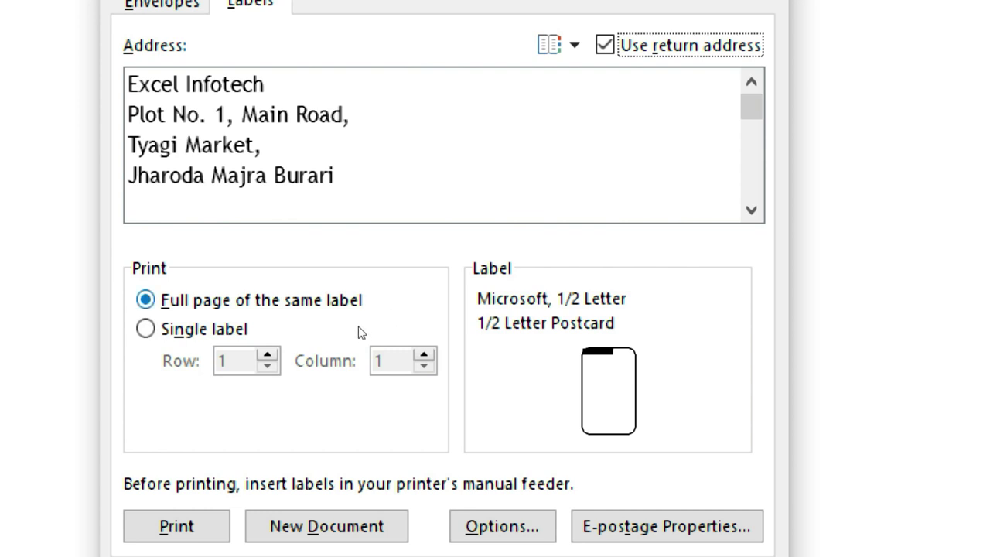
{"action": "left_click", "coordinate": [301, 356]}
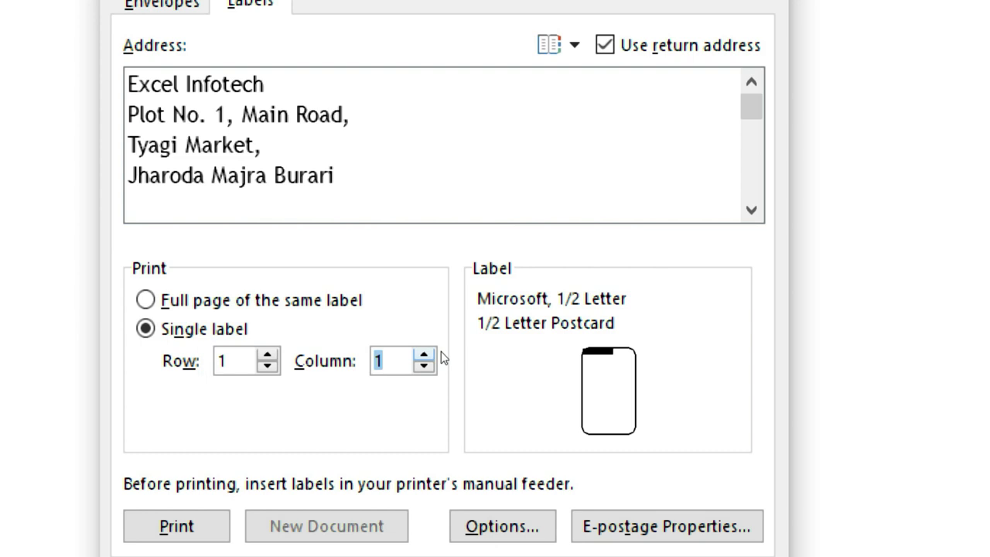
{"action": "left_click", "coordinate": [325, 323]}
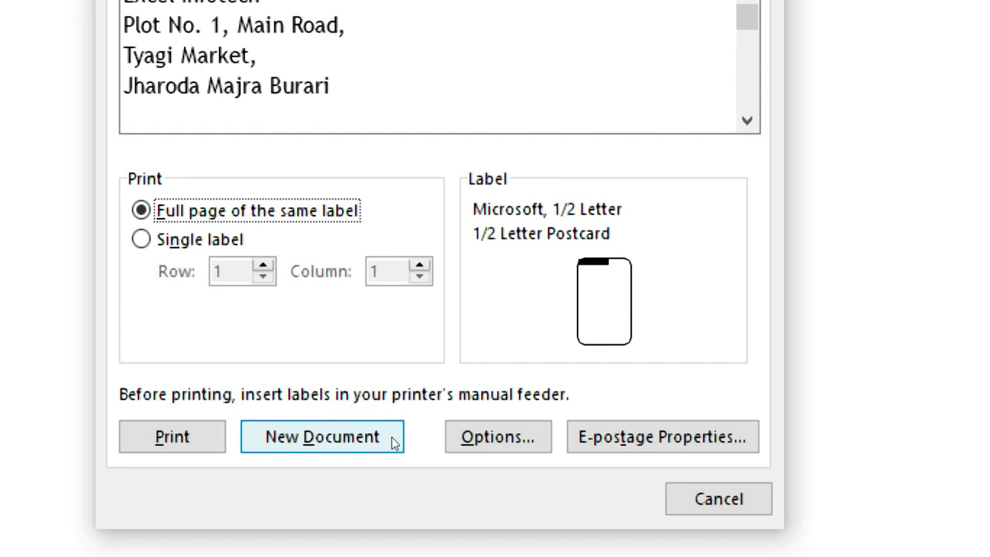
Pick the Microsoft 30 Per Page address label and view its details: 3 across, 10 down, 2.54 × 6.67 cm.
{"action": "left_click", "coordinate": [474, 437]}
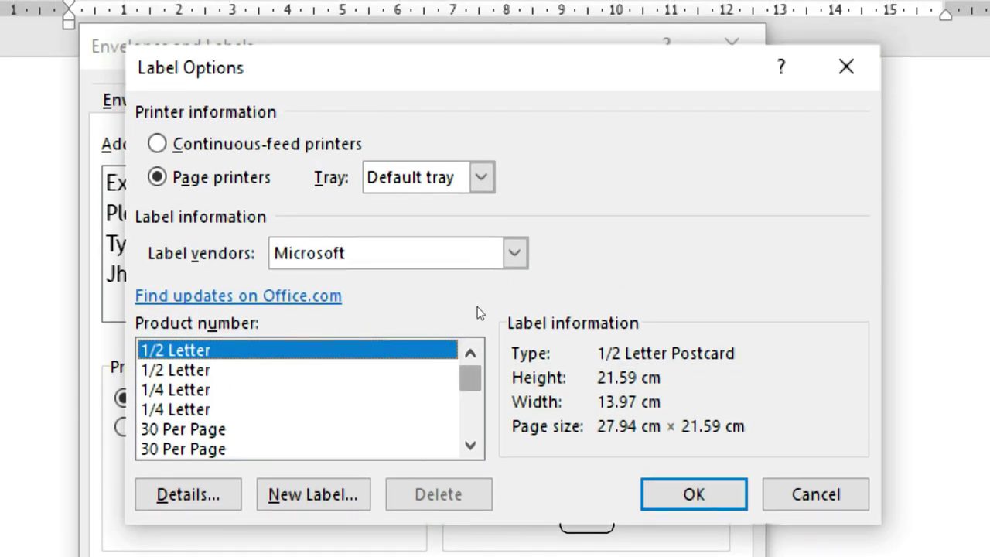
{"action": "key", "text": "Down"}
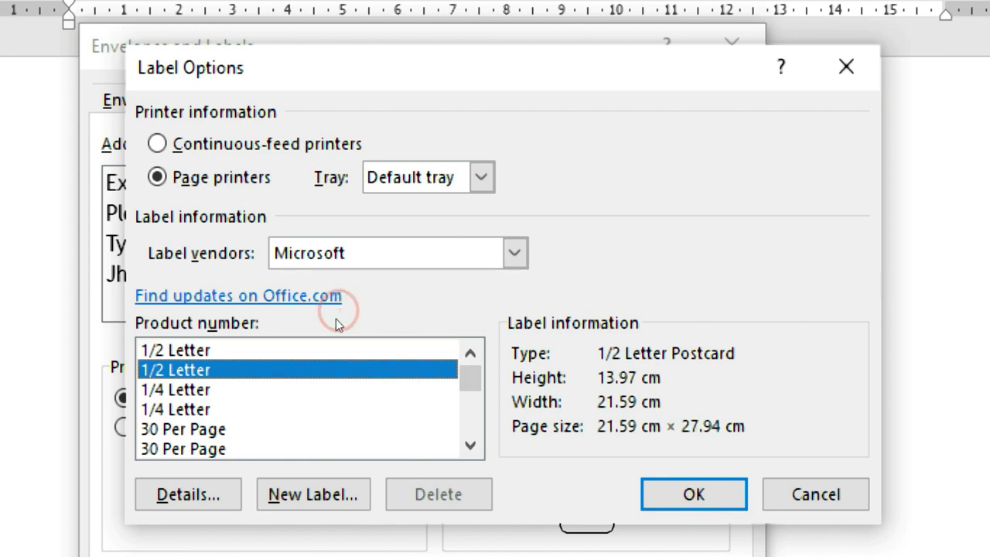
{"action": "key", "text": "Down"}
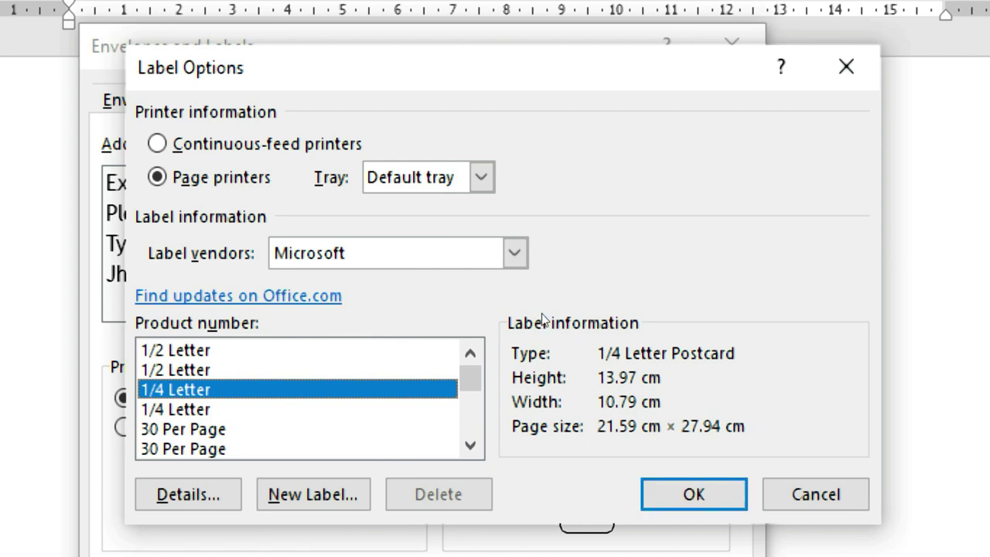
{"action": "key", "text": "Down"}
{"action": "key", "text": "Down"}
{"action": "key", "text": "Down"}
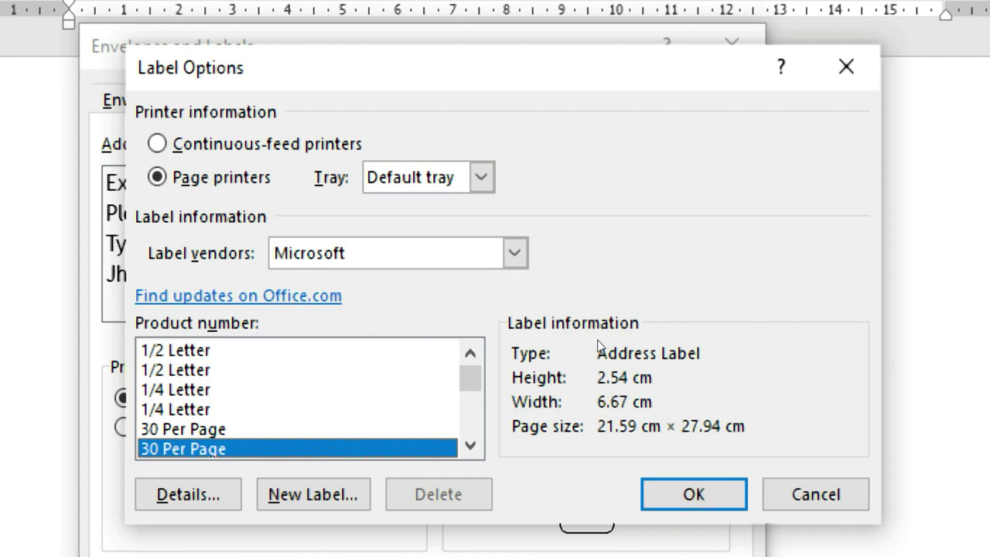
{"action": "left_click", "coordinate": [351, 369]}
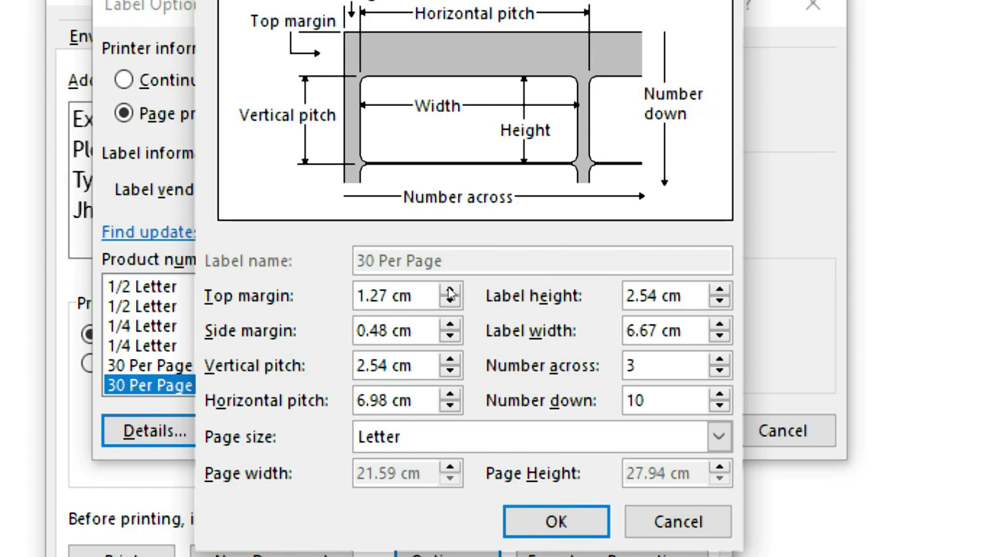
Keep Letter page size, close Details and New Label unchanged, and confirm 30 Per Page Address Label.
{"action": "left_click", "coordinate": [614, 376]}
{"action": "left_click", "coordinate": [615, 376]}
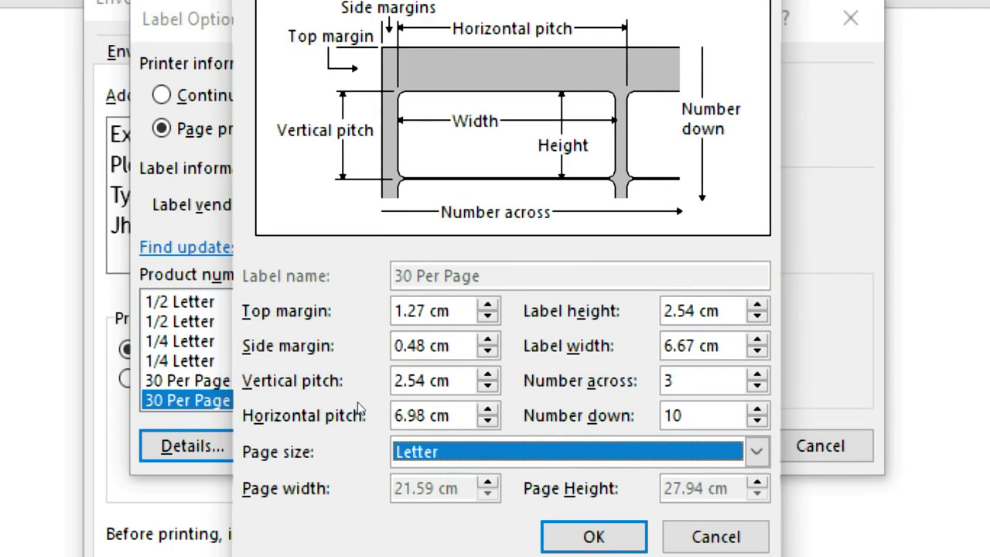
{"action": "key", "text": "Escape"}
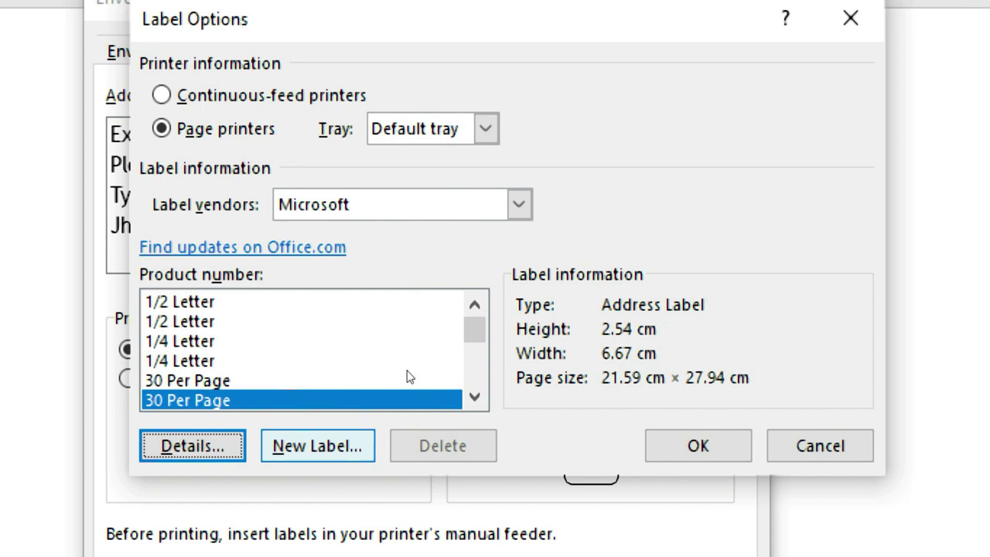
{"action": "key", "text": "Tab"}
{"action": "key", "text": "Return"}
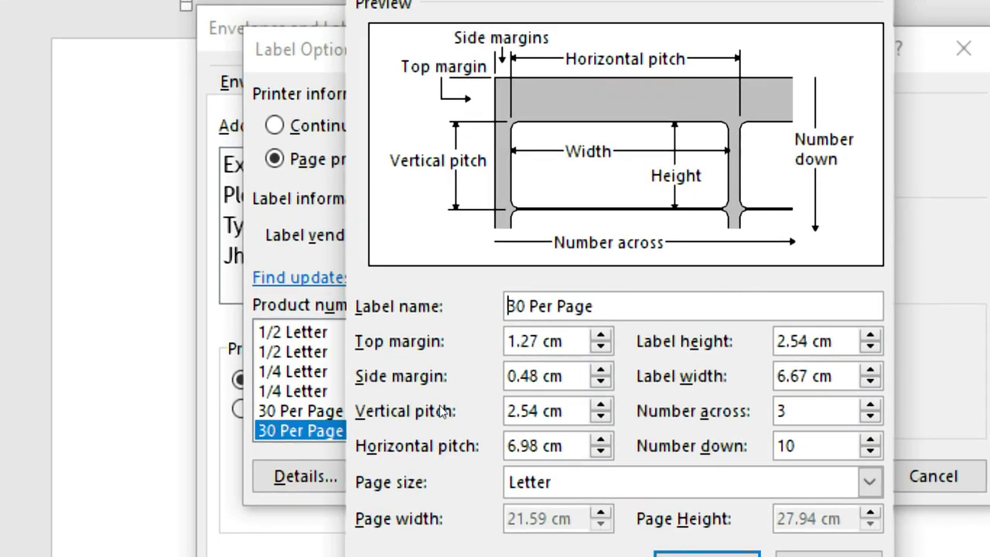
{"action": "key", "text": "Escape"}
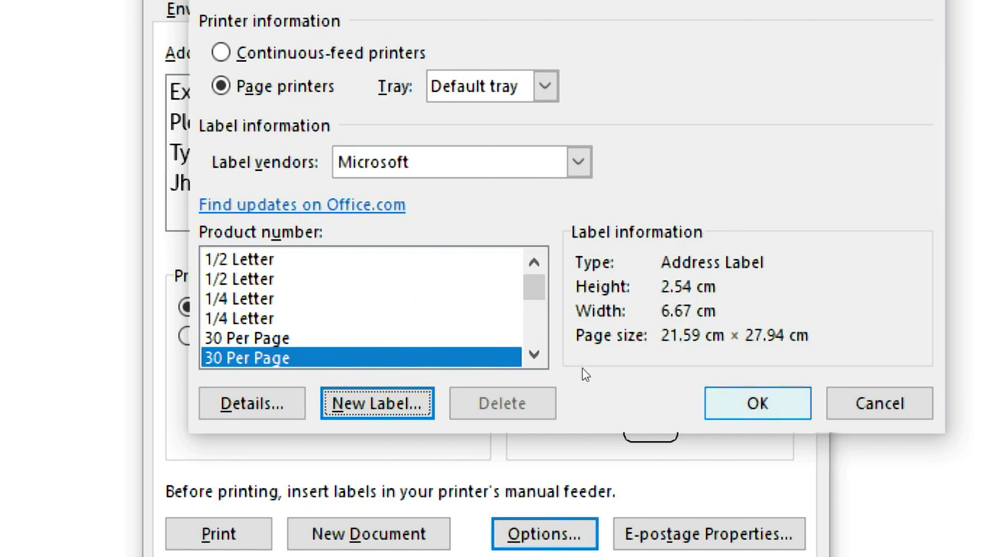
{"action": "key", "text": "Return"}
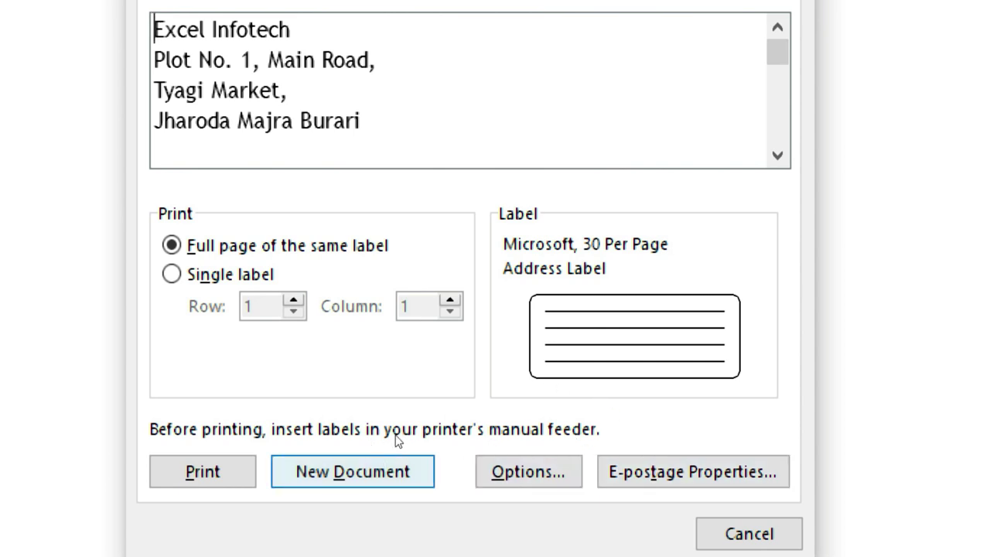
Create the Labels2 document of return-address labels, scroll through it, and select the whole label table.
{"action": "key", "text": "Return"}
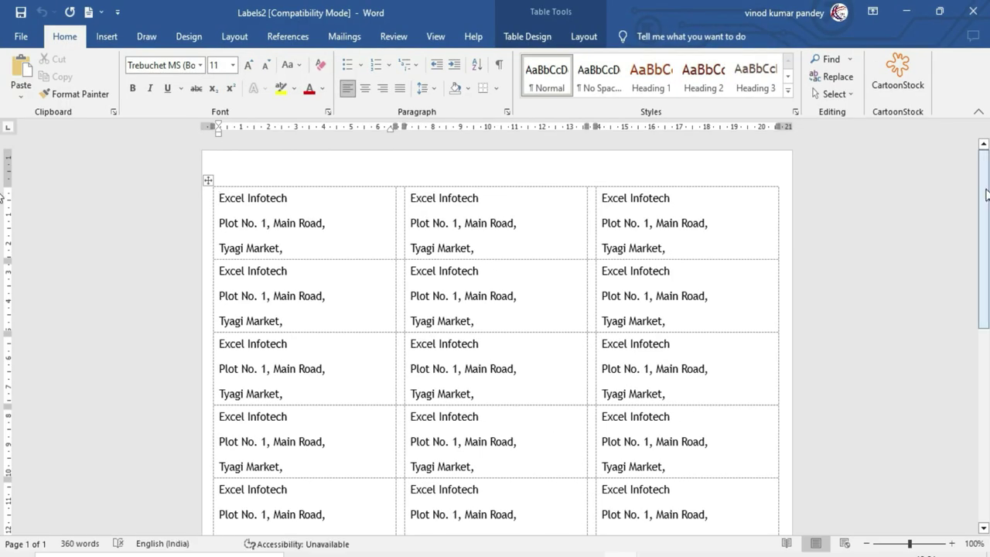
{"action": "mouse_move", "coordinate": [986, 193]}
{"action": "left_mouse_down"}
{"action": "mouse_move", "coordinate": [987, 379]}
{"action": "mouse_move", "coordinate": [987, 187]}
{"action": "left_mouse_up"}
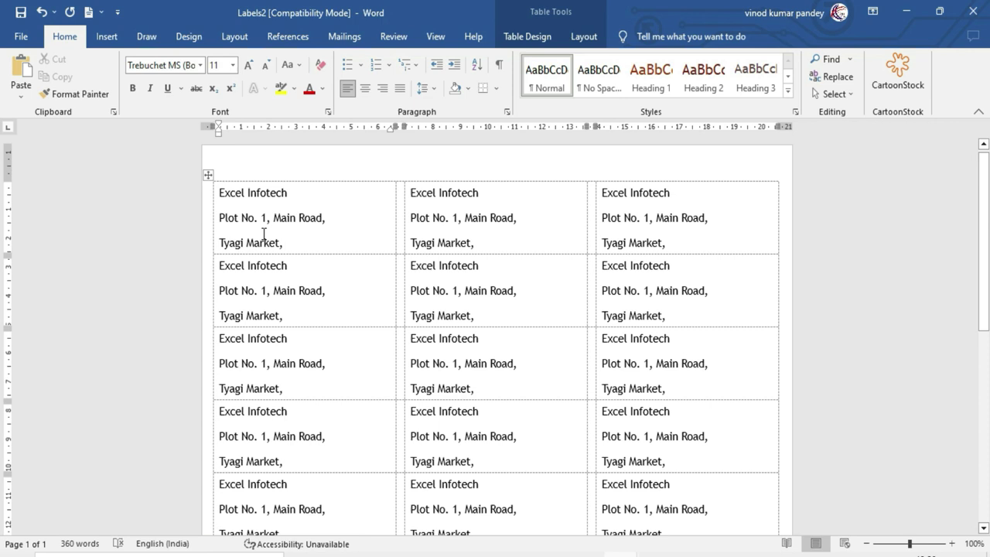
{"action": "key", "text": "ctrl+a"}
Delete the label table and reopen Labels with Use return address ticked.
{"action": "key", "text": "Delete"}
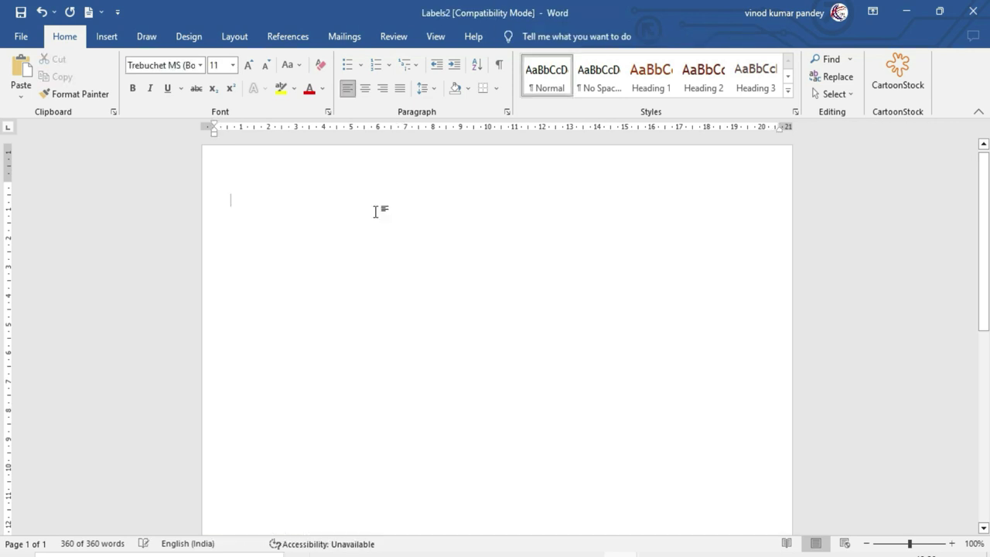
{"action": "right_click", "coordinate": [339, 40]}
{"action": "left_click", "coordinate": [73, 77]}
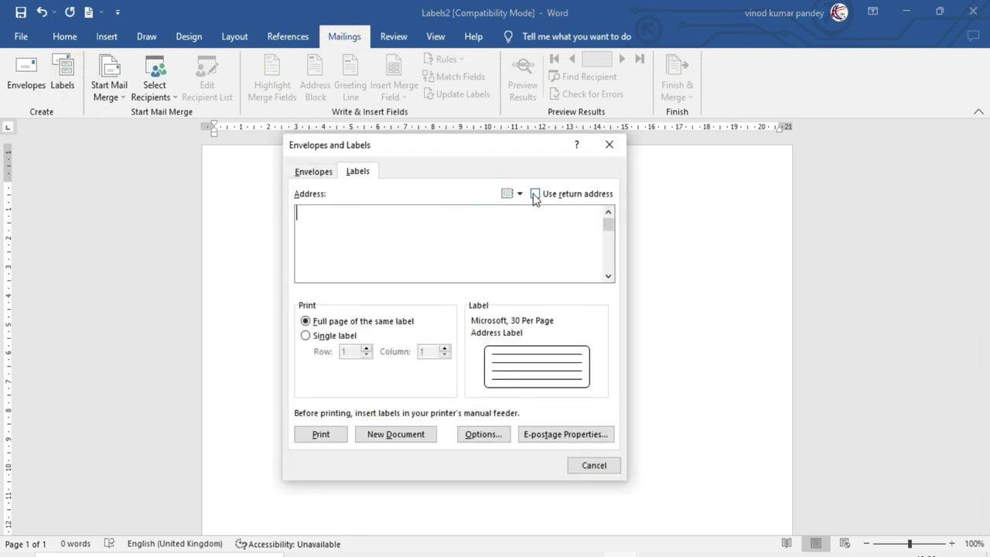
{"action": "left_click", "coordinate": [534, 195]}
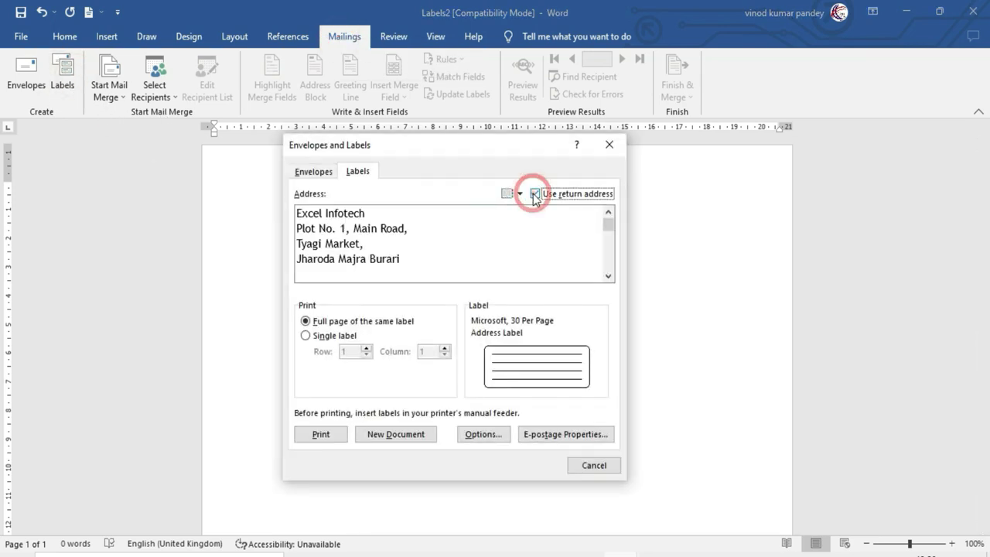
Join Tyagi Market onto the Main Road line and Jharoda Majra Burari onto Market, then request a new document.
{"action": "left_click", "coordinate": [416, 228]}
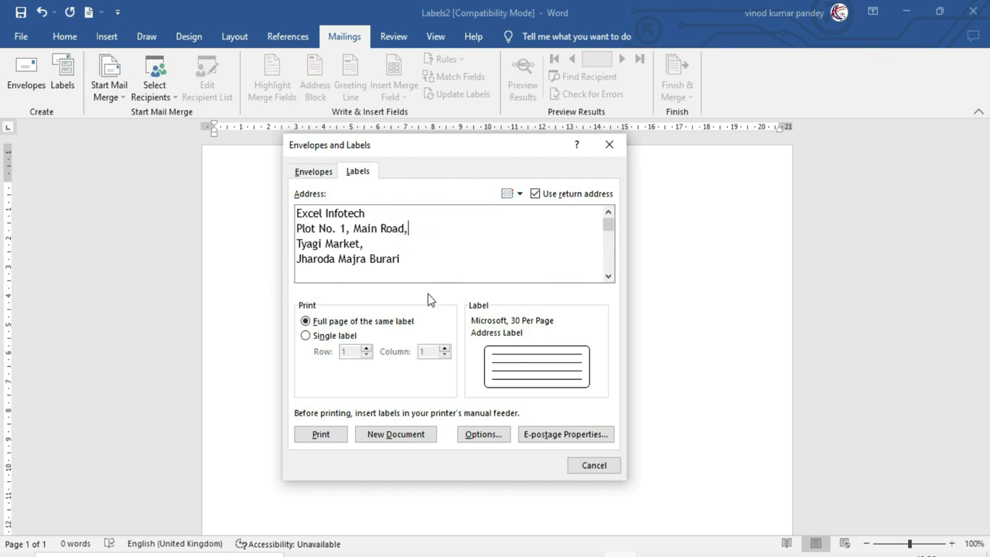
{"action": "key", "text": "Delete"}
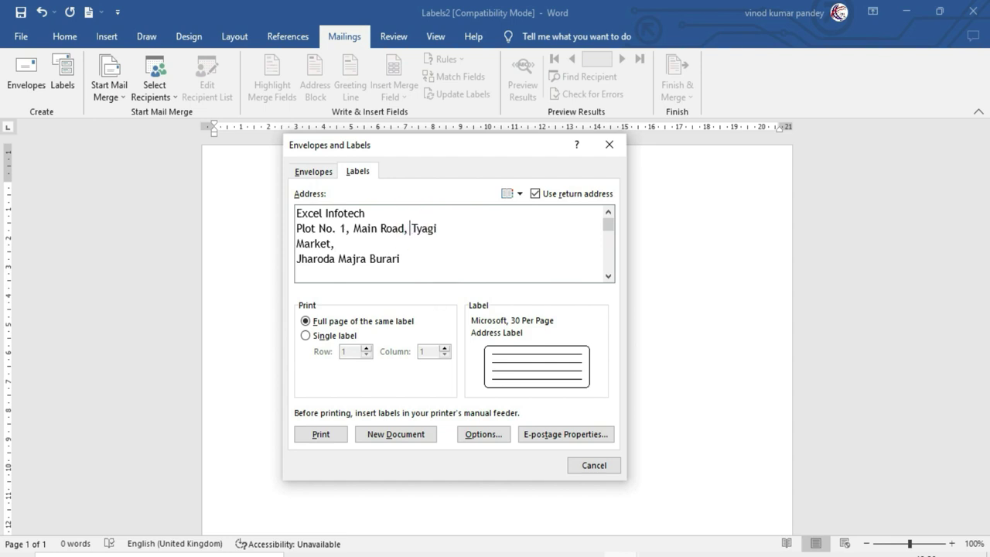
{"action": "left_click", "coordinate": [340, 244]}
{"action": "key", "text": "Delete"}
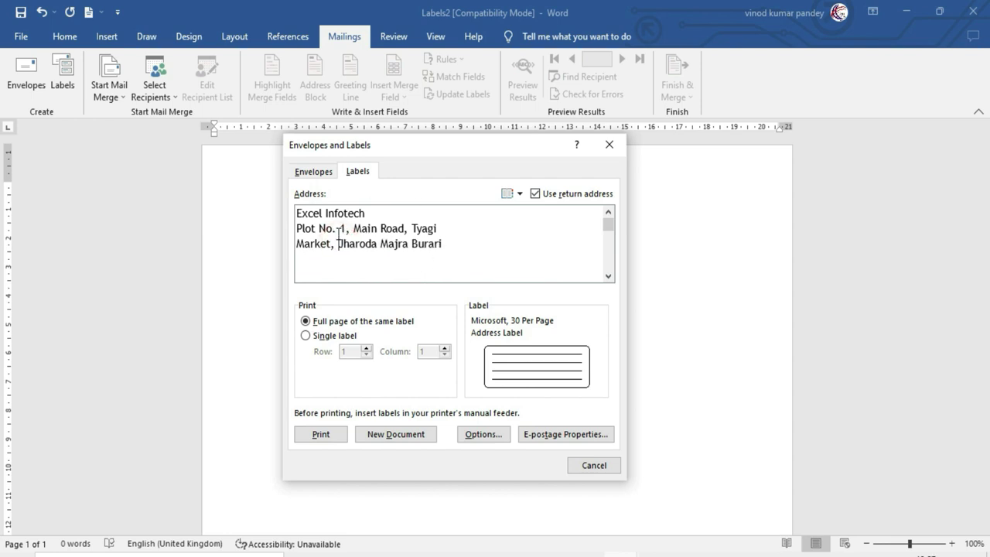
{"action": "key", "text": "ctrl+a"}
{"action": "left_click", "coordinate": [361, 255]}
{"action": "left_click_drag", "start_coordinate": [448, 246], "coordinate": [293, 212]}
{"action": "left_click", "coordinate": [342, 260]}
{"action": "left_click", "coordinate": [402, 437]}
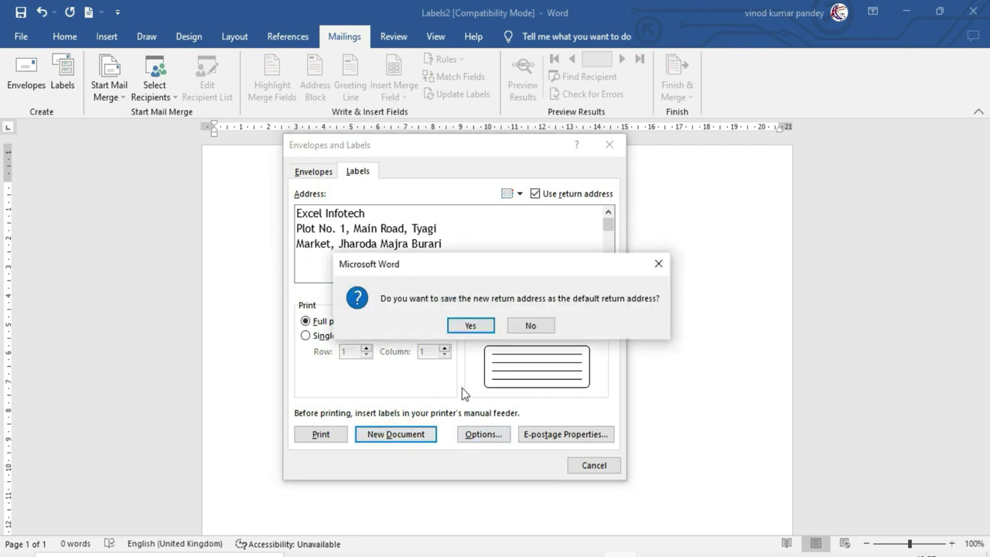
Save the address as default and replace the first Labels3 label's text with 'Type Here'.
{"action": "left_click", "coordinate": [464, 326]}
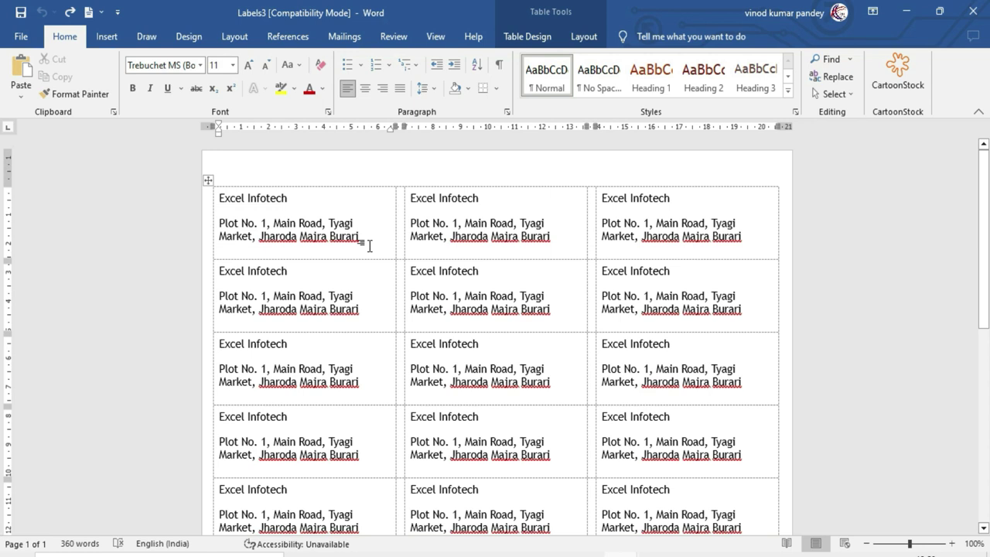
{"action": "left_click_drag", "start_coordinate": [365, 238], "coordinate": [218, 198]}
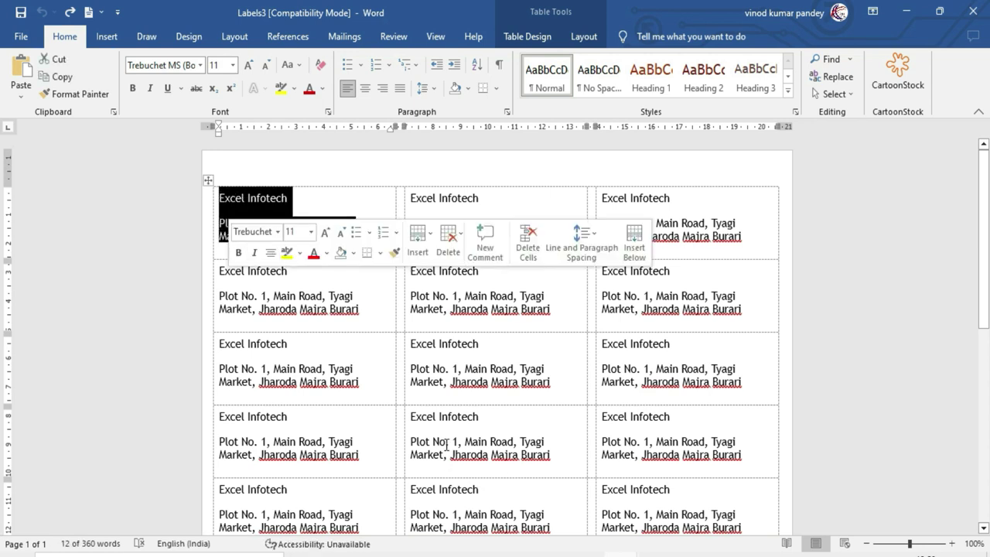
{"action": "type", "text": "Type Here"}
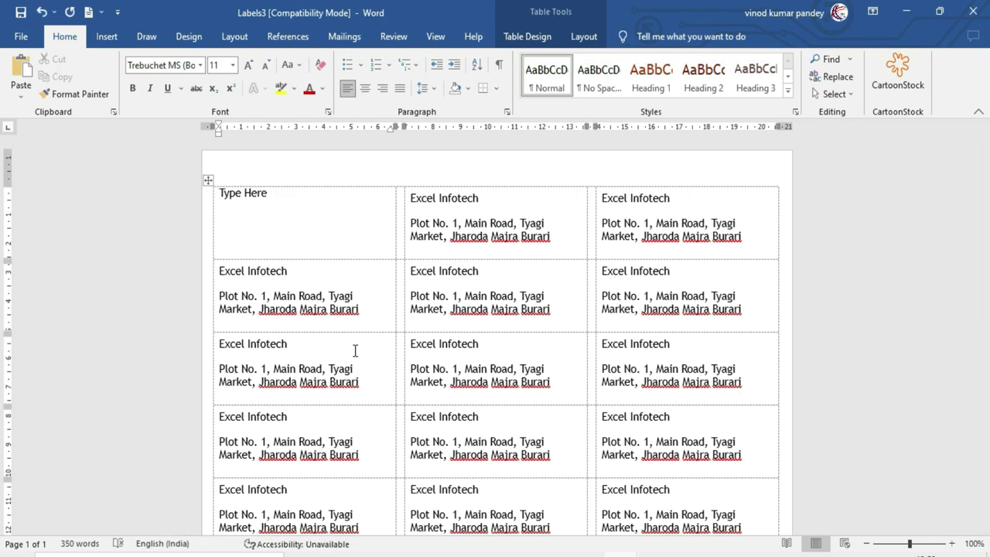